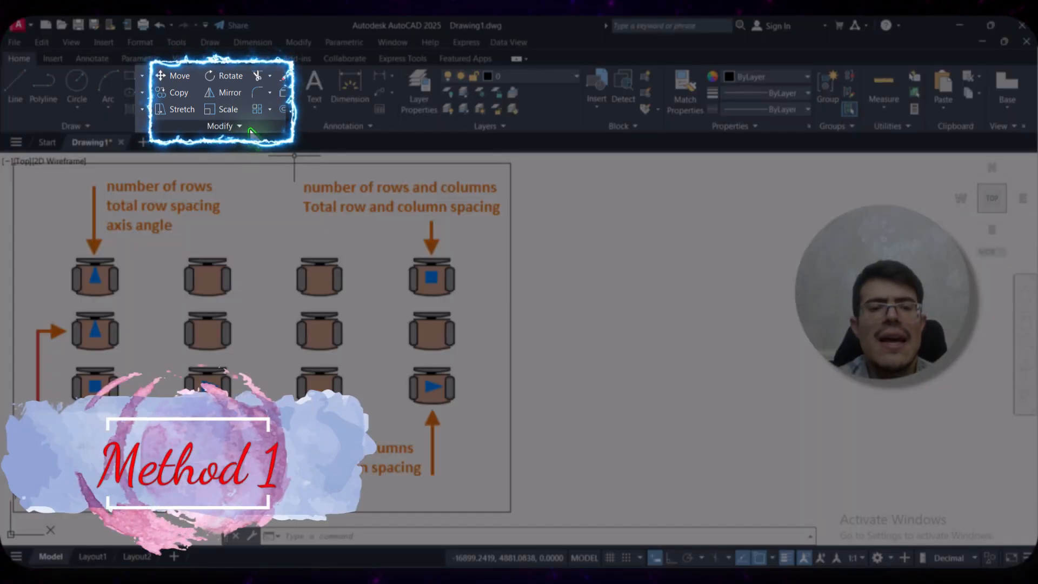
pyautogui.click(270, 111)
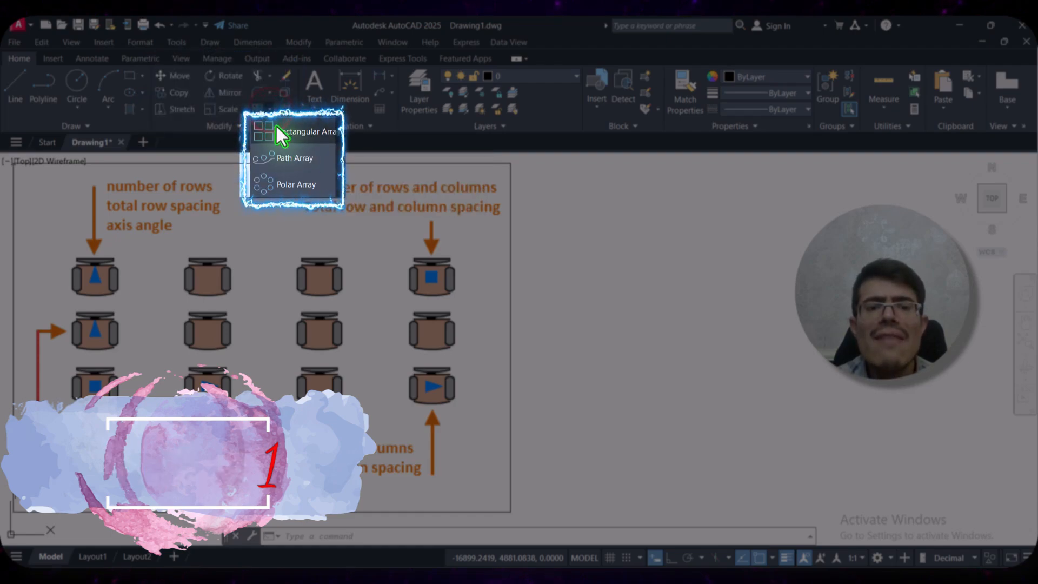
pyautogui.click(305, 137)
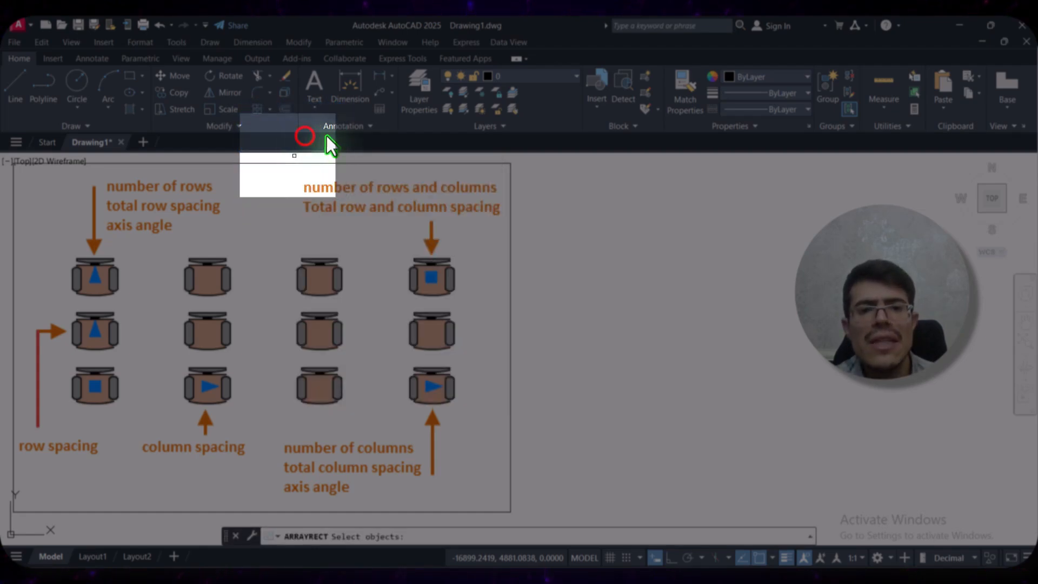
pyautogui.press('Escape')
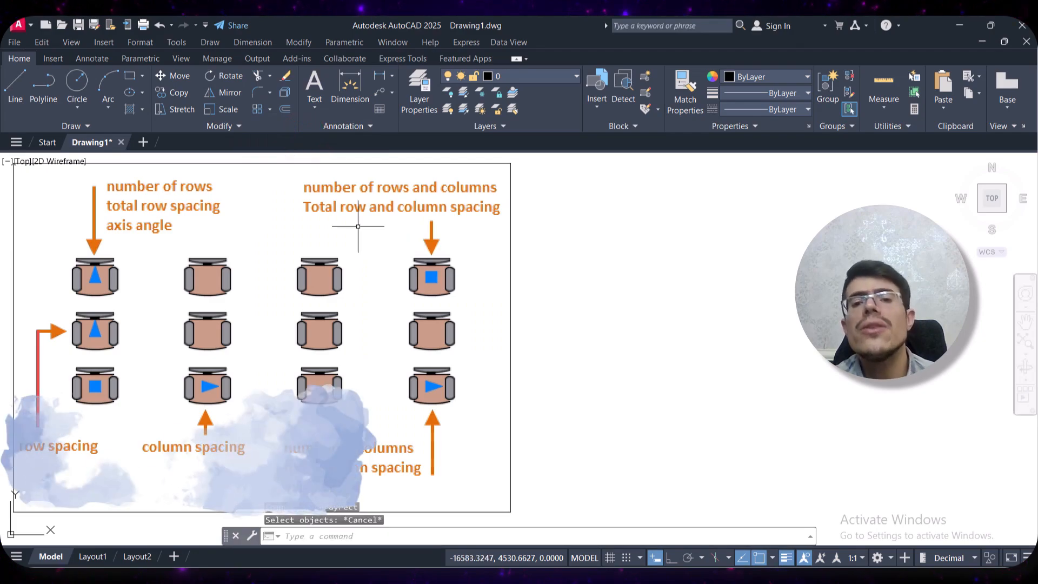
pyautogui.click(299, 42)
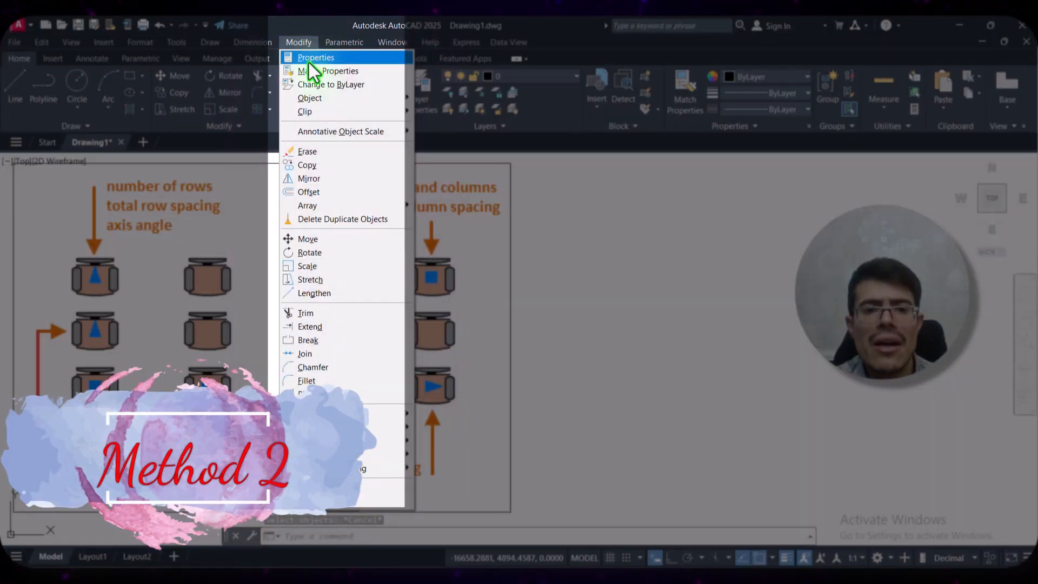
pyautogui.moveTo(360, 205)
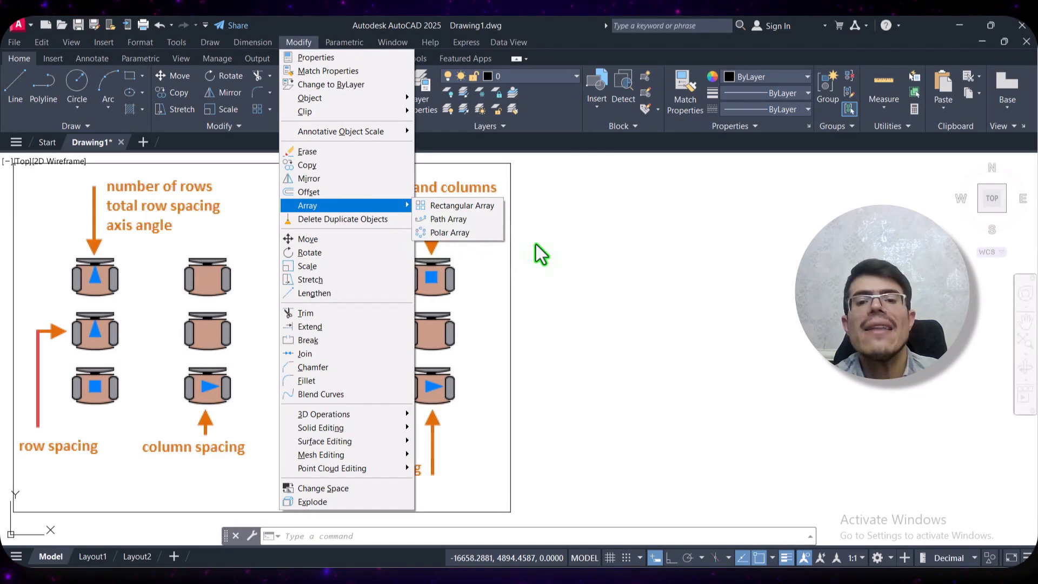
pyautogui.press('Escape')
pyautogui.press('Escape')
pyautogui.click(640, 263)
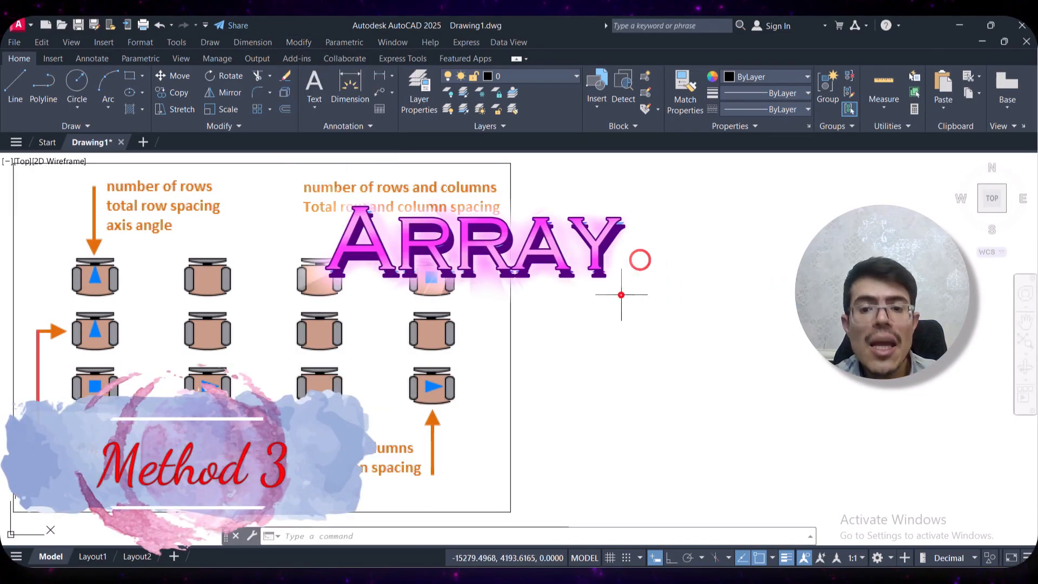
pyautogui.click(620, 295)
# Try the ARRAY command on the framed chair diagram image, stopping at the choice of array type
pyautogui.write('ARRay')
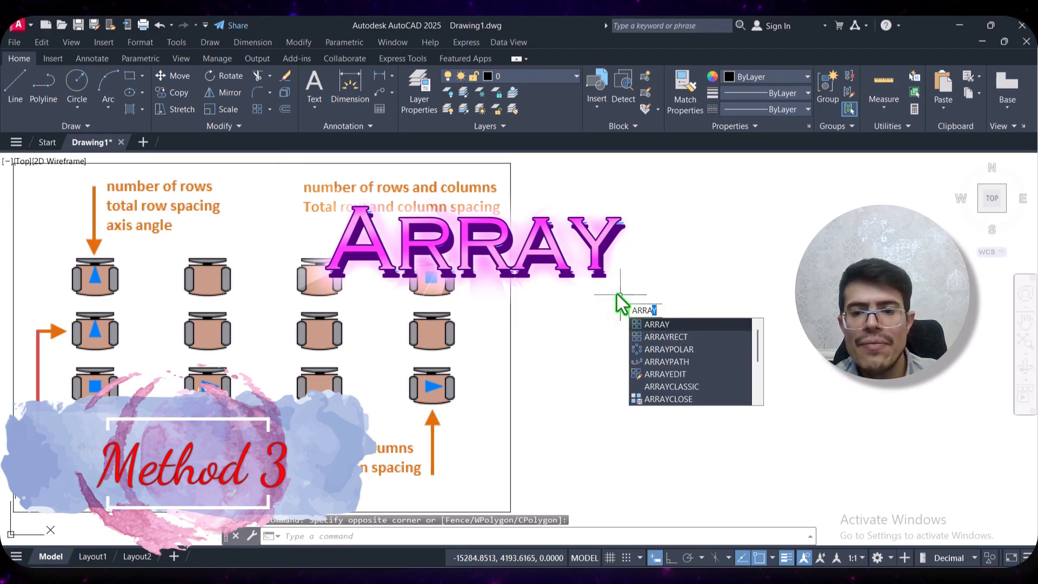
pyautogui.press('Return')
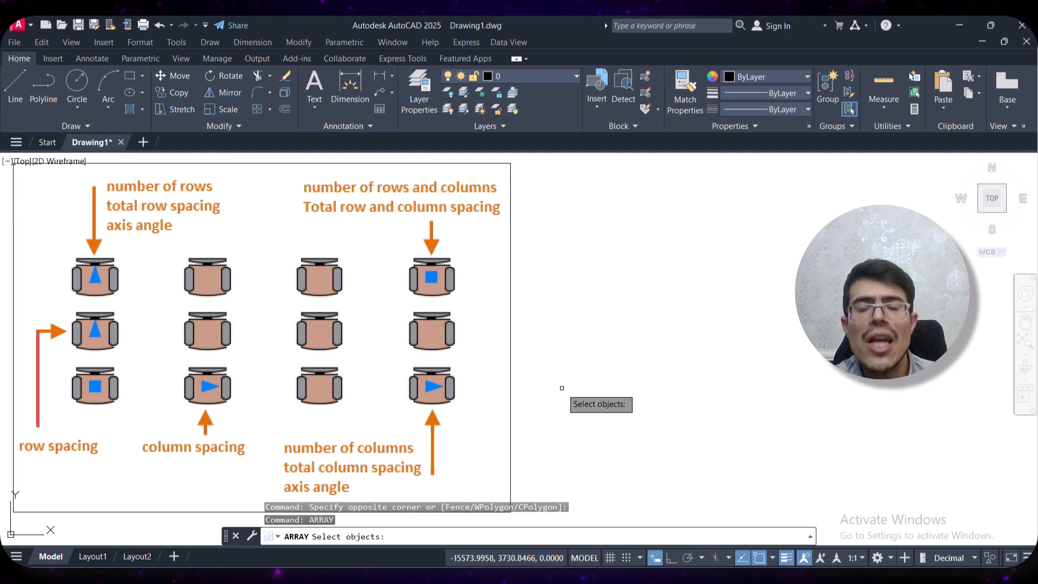
pyautogui.click(586, 320)
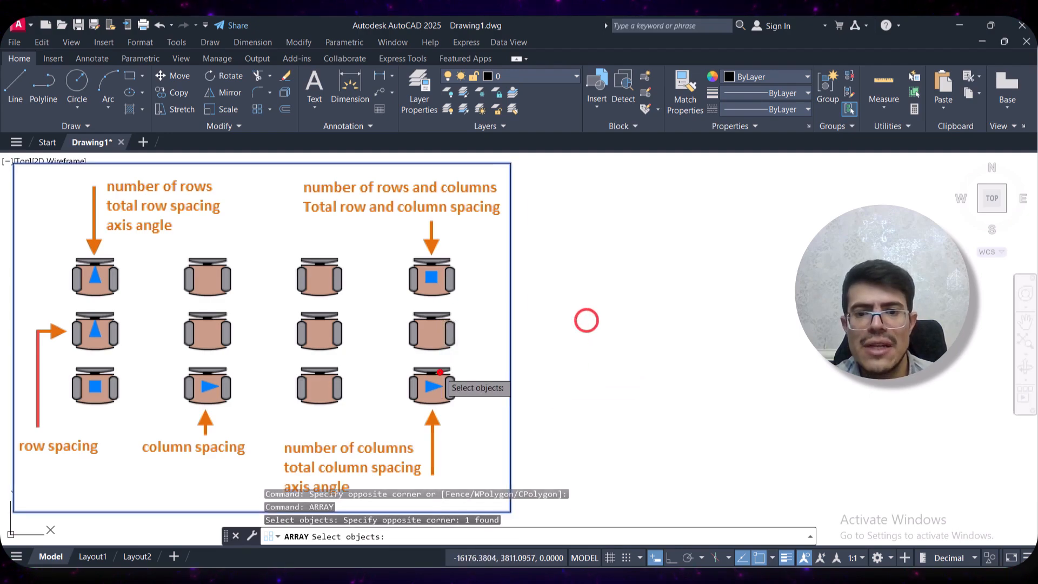
pyautogui.click(439, 372)
pyautogui.press('Return')
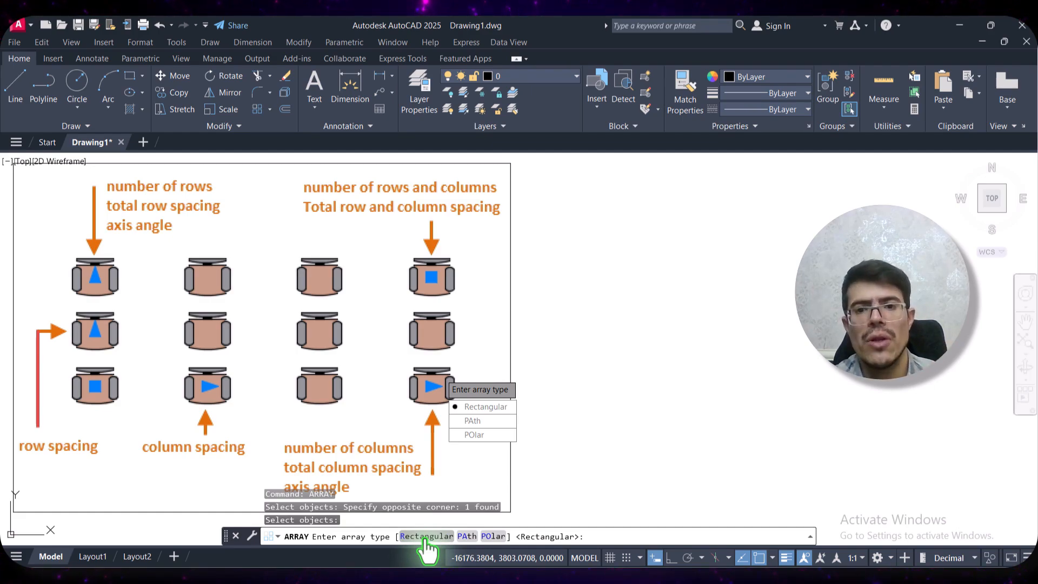
pyautogui.press('Escape')
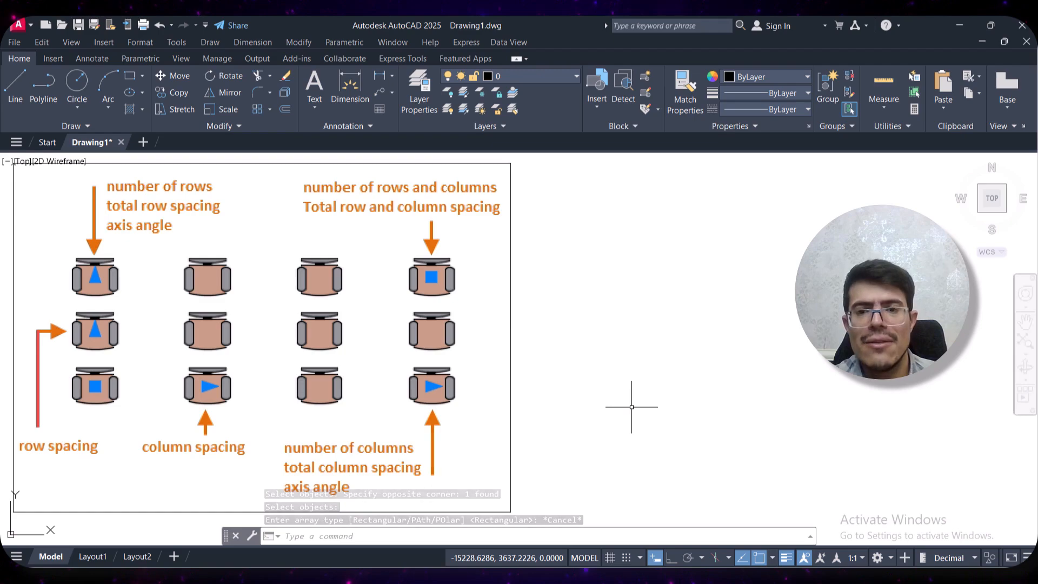
pyautogui.write('Arr')
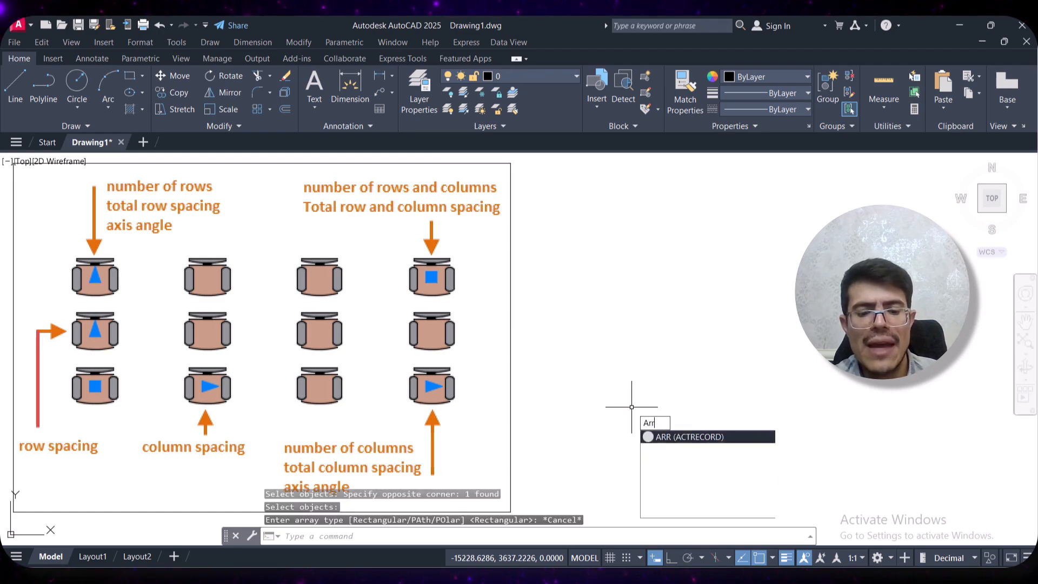
pyautogui.write('ayr')
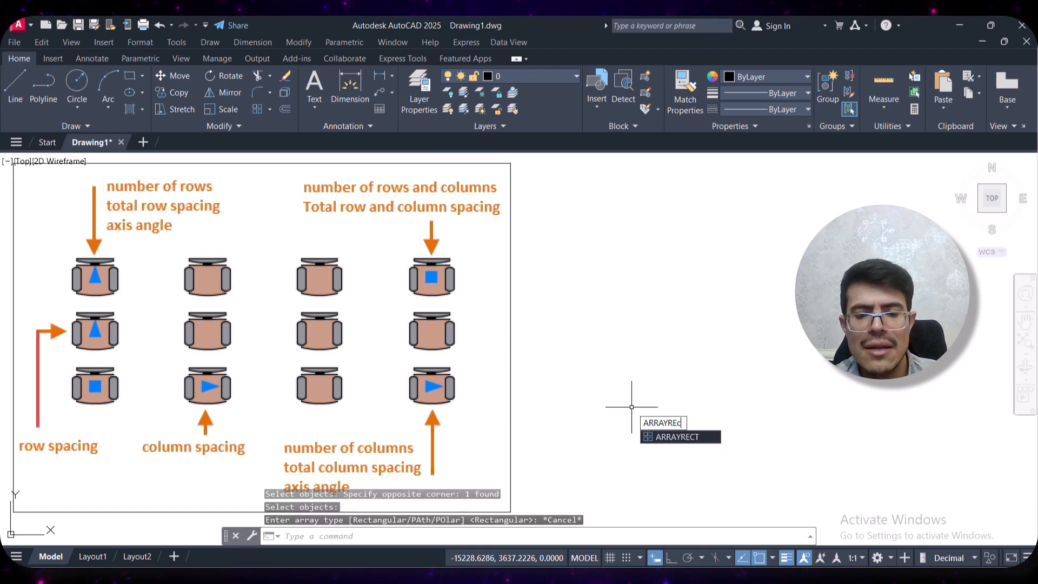
pyautogui.press('Return')
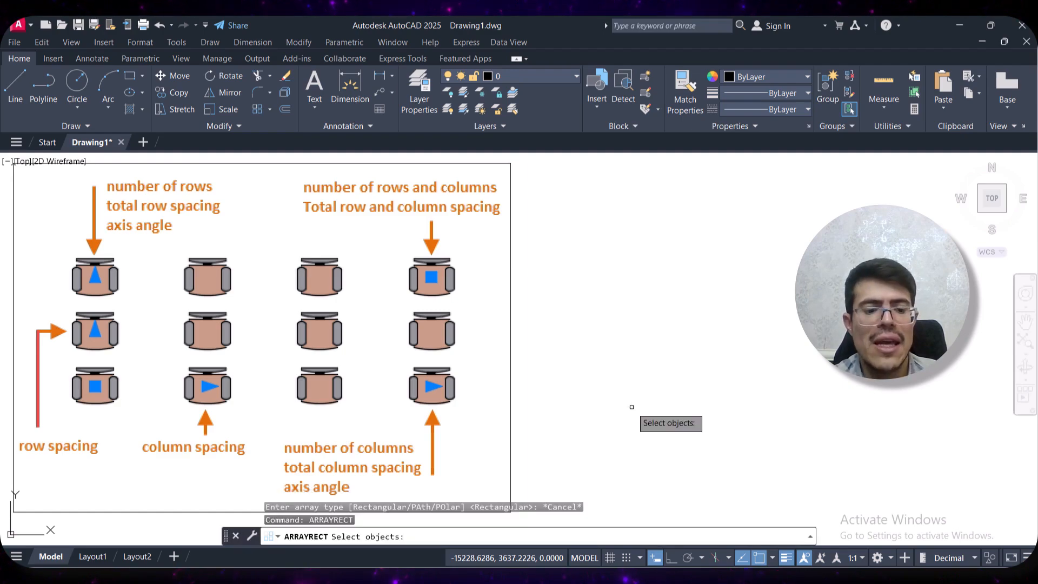
pyautogui.press('Escape')
pyautogui.write('array')
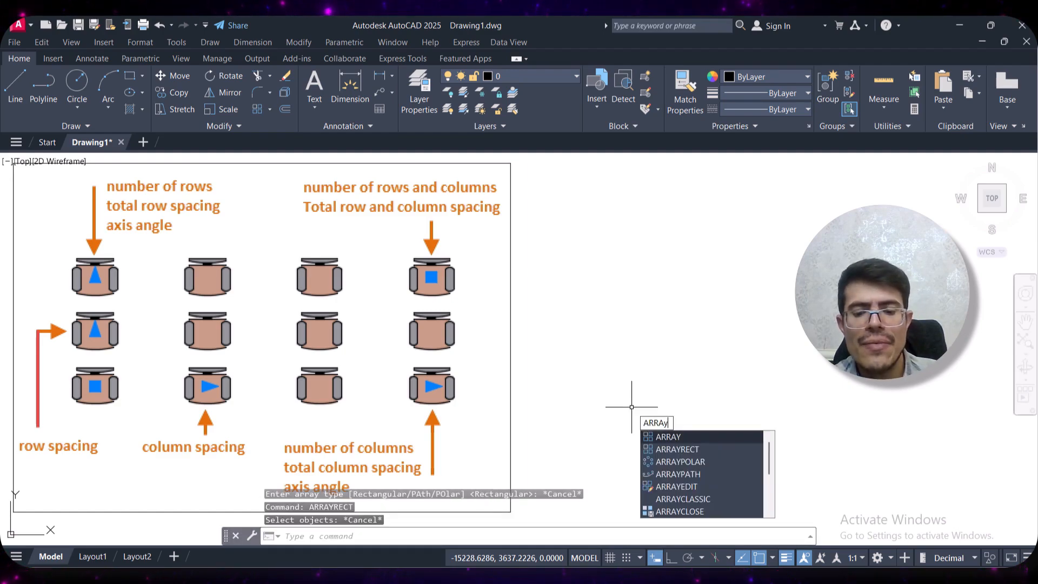
pyautogui.write('p')
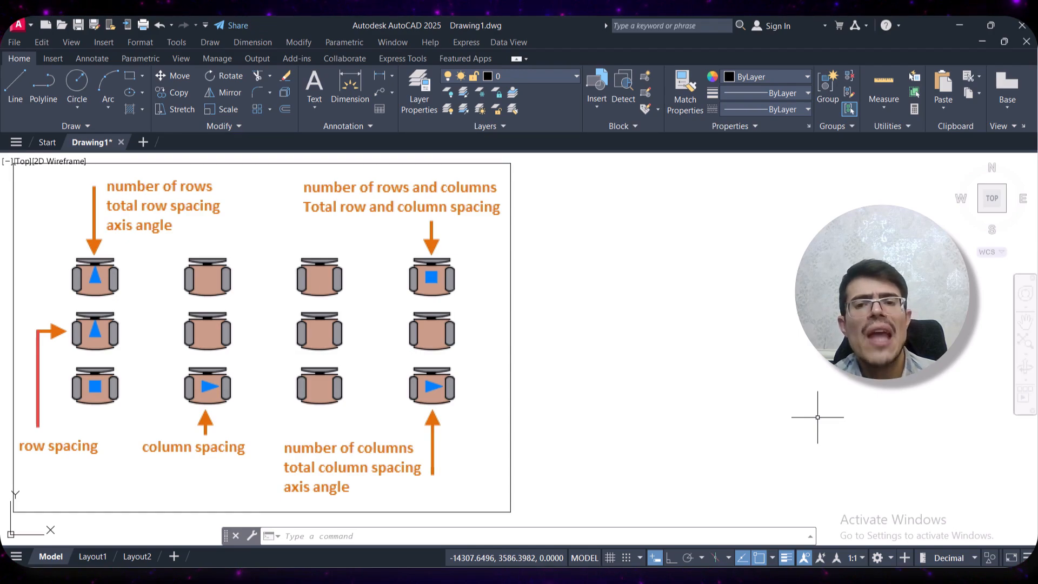
# Create a rectangular array from the single blue chair in the empty area beside the diagram
pyautogui.moveTo(822, 417); pyautogui.dragTo(702, 417, button='middle')
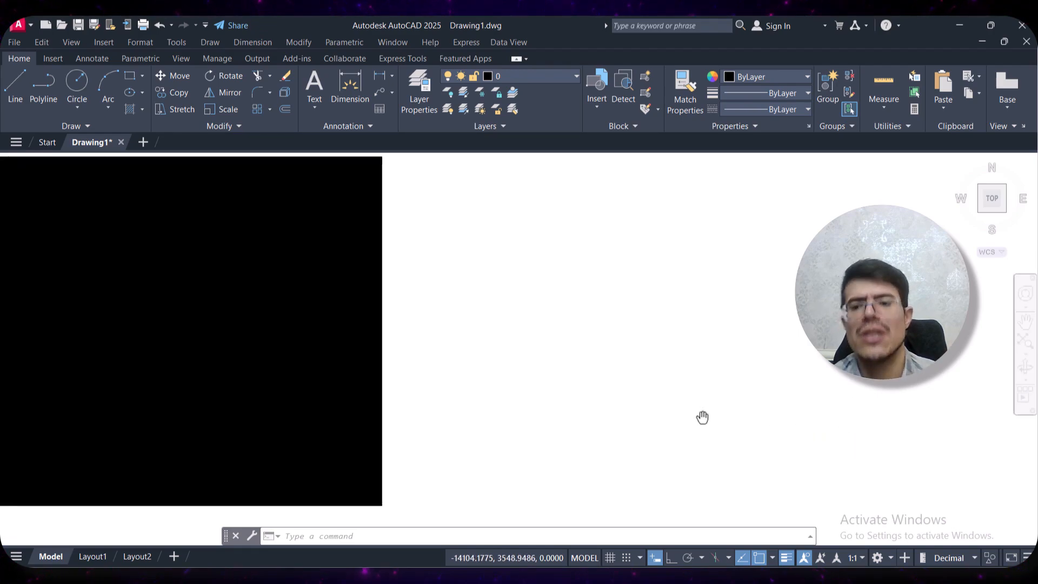
pyautogui.moveTo(586, 399); pyautogui.dragTo(306, 333, button='middle')
pyautogui.moveTo(556, 330)
pyautogui.mouseDown(button='middle')
pyautogui.moveTo(308, 355)
pyautogui.moveTo(264, 387)
pyautogui.mouseUp(button='middle')
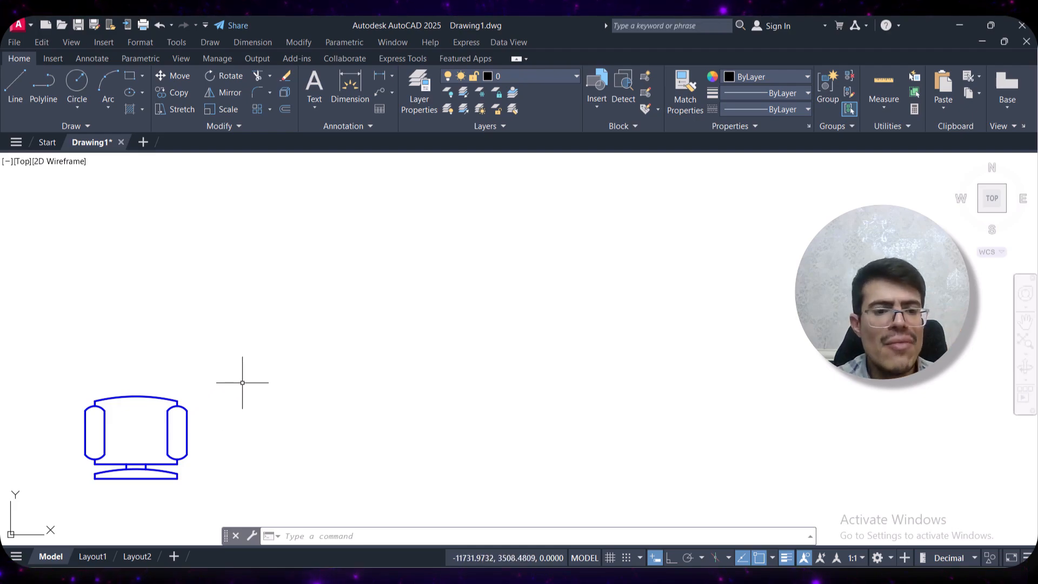
pyautogui.click(261, 108)
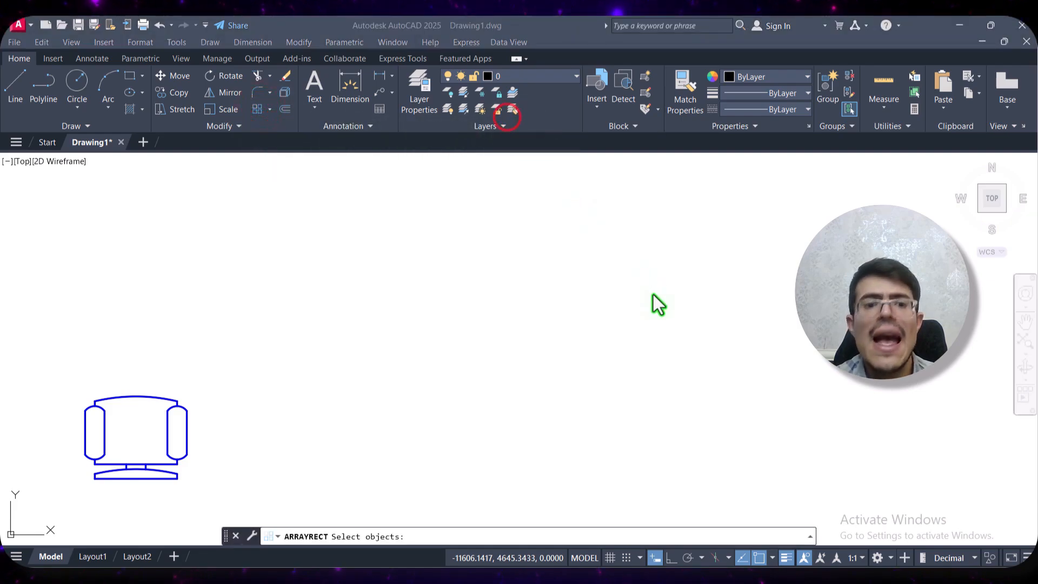
pyautogui.click(259, 110)
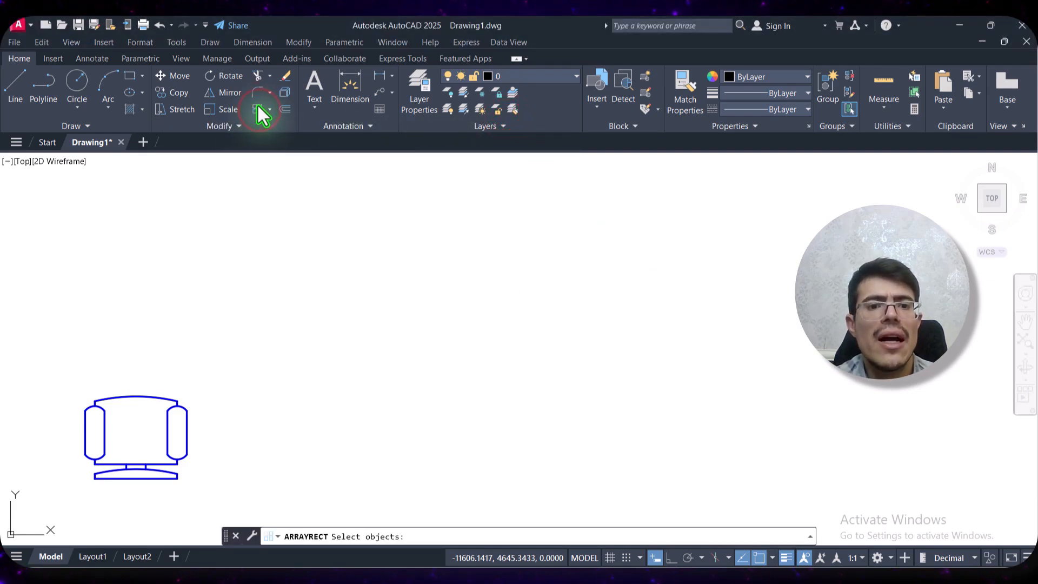
pyautogui.click(216, 359)
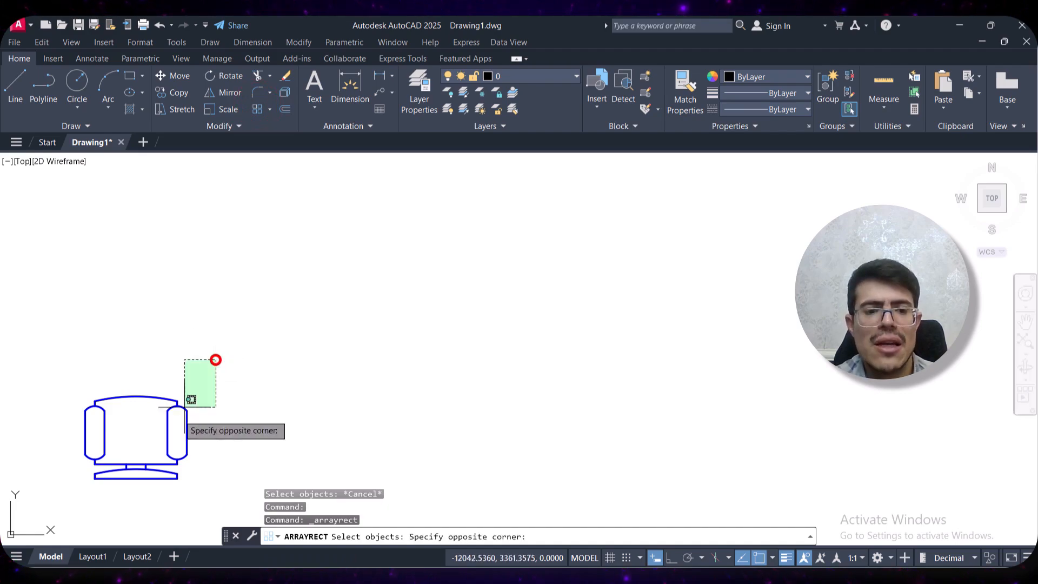
pyautogui.click(69, 503)
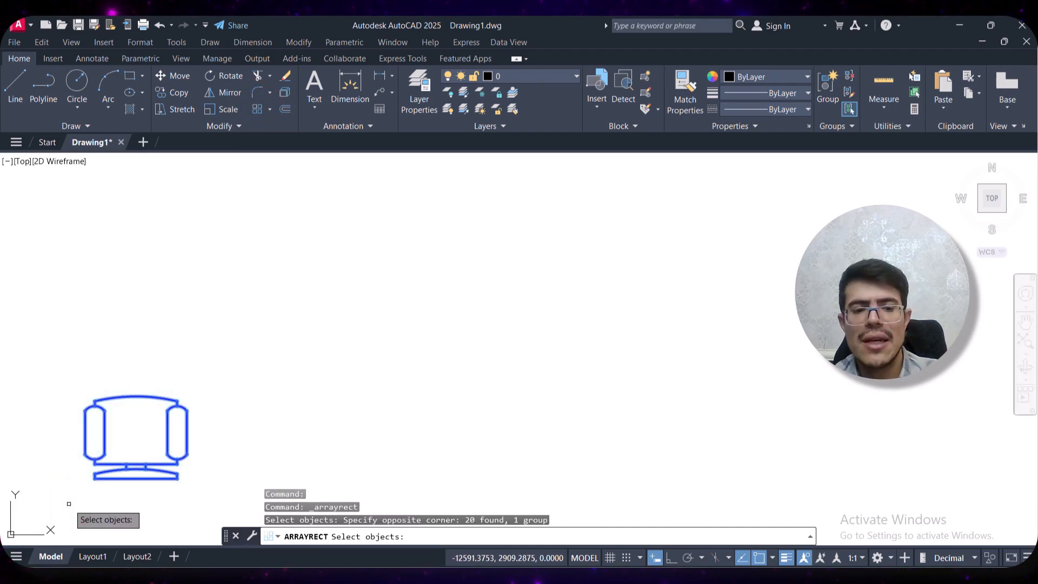
pyautogui.press('Return')
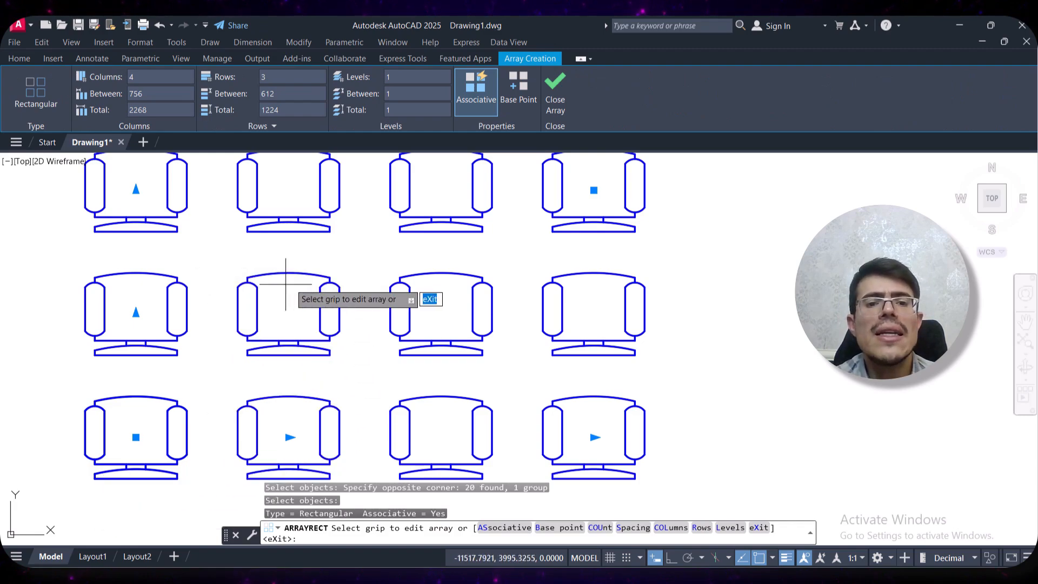
# Try a column count of 3 for the chair array and set it back to 4
pyautogui.moveTo(291, 283)
pyautogui.mouseDown(button='middle')
pyautogui.moveTo(241, 324)
pyautogui.moveTo(241, 313)
pyautogui.mouseUp(button='middle')
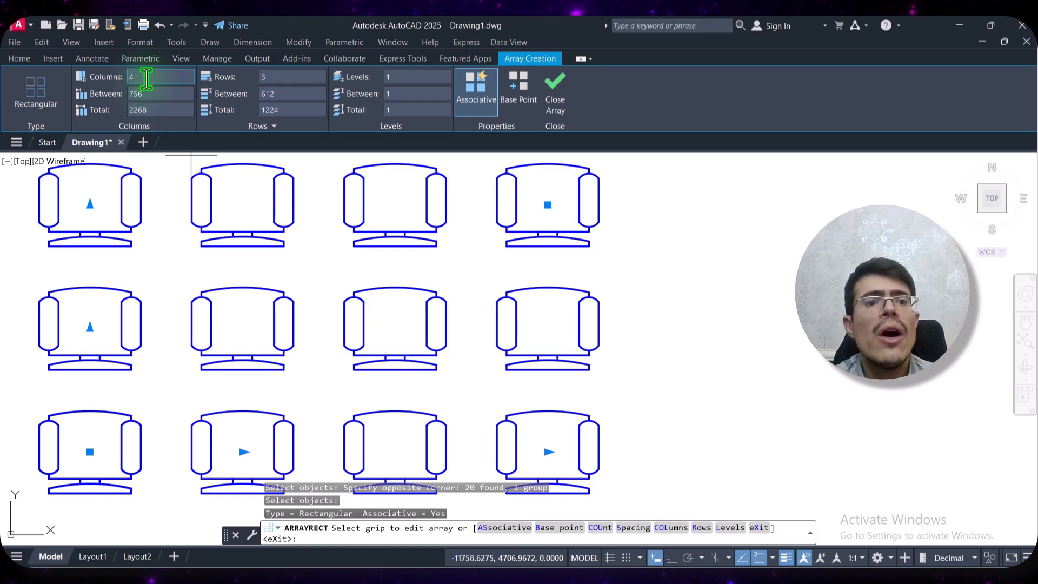
pyautogui.moveTo(147, 77); pyautogui.dragTo(109, 79)
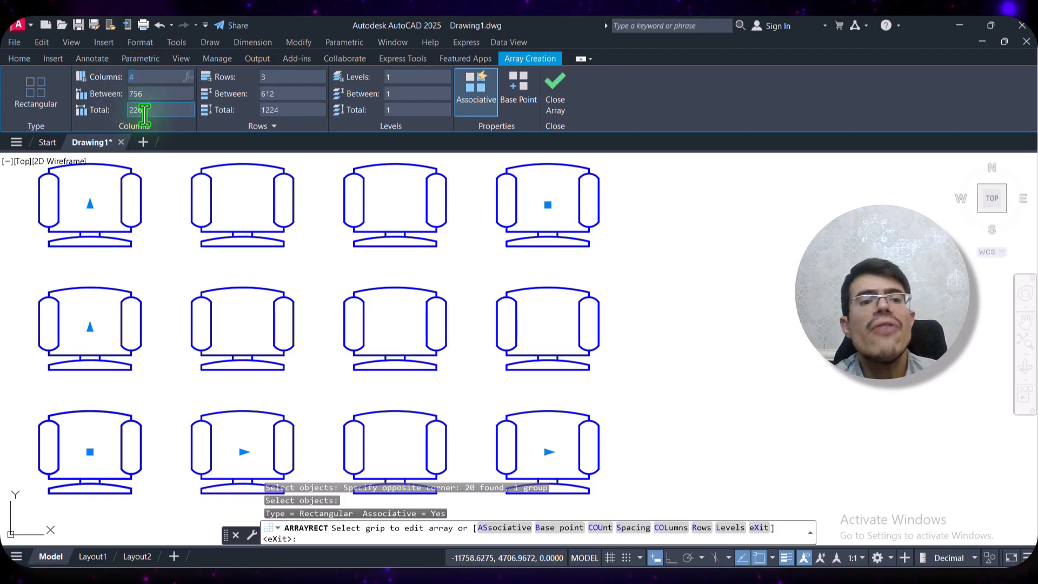
pyautogui.write('3')
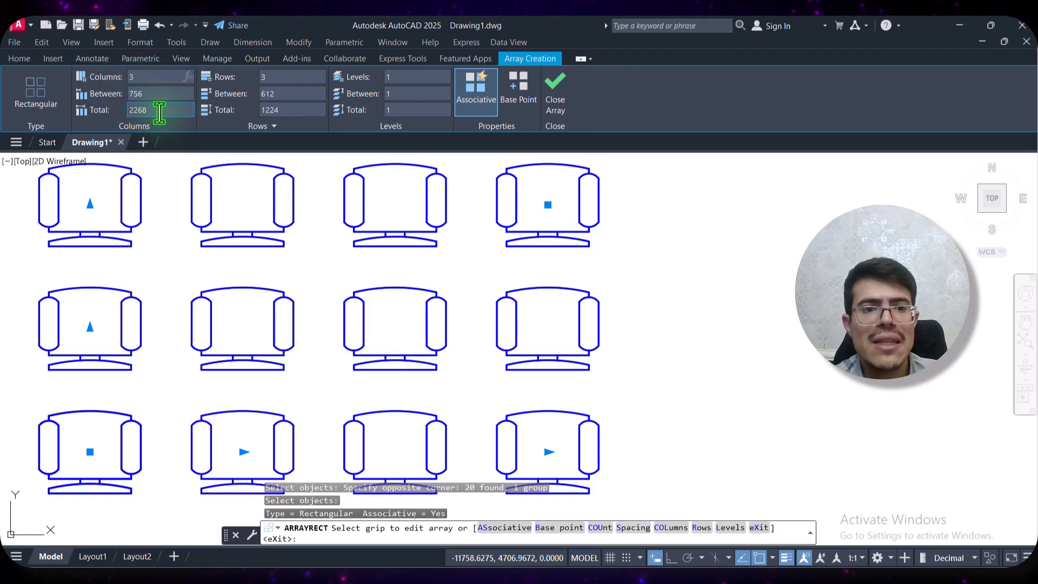
pyautogui.click(180, 108)
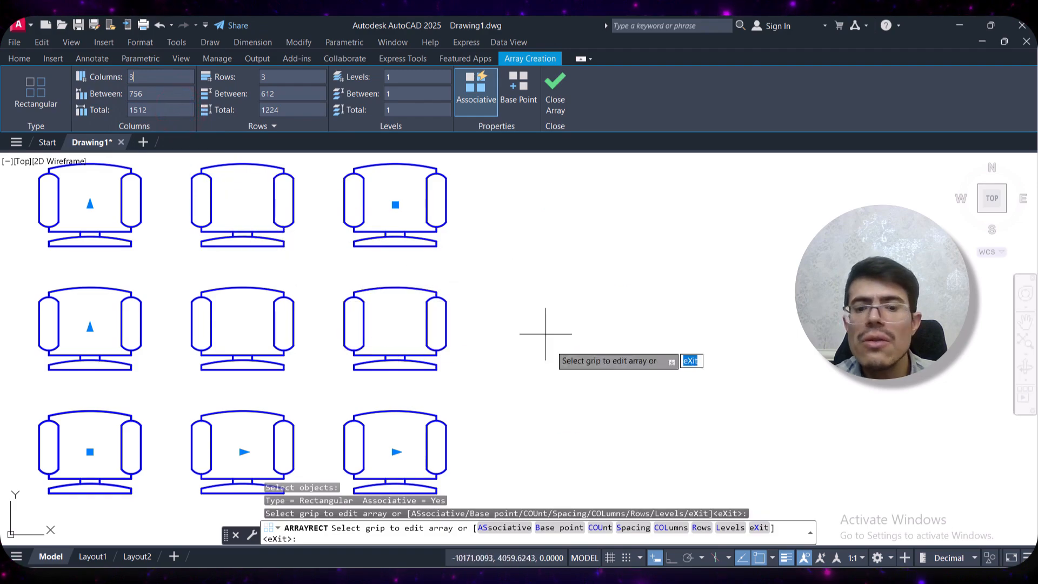
pyautogui.click(150, 74)
pyautogui.write('4')
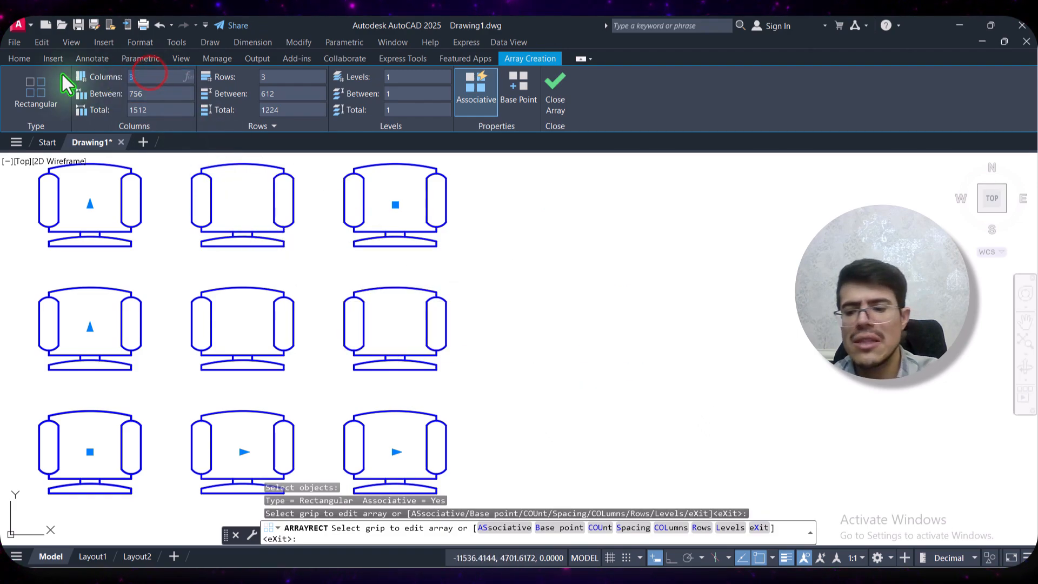
pyautogui.click(158, 98)
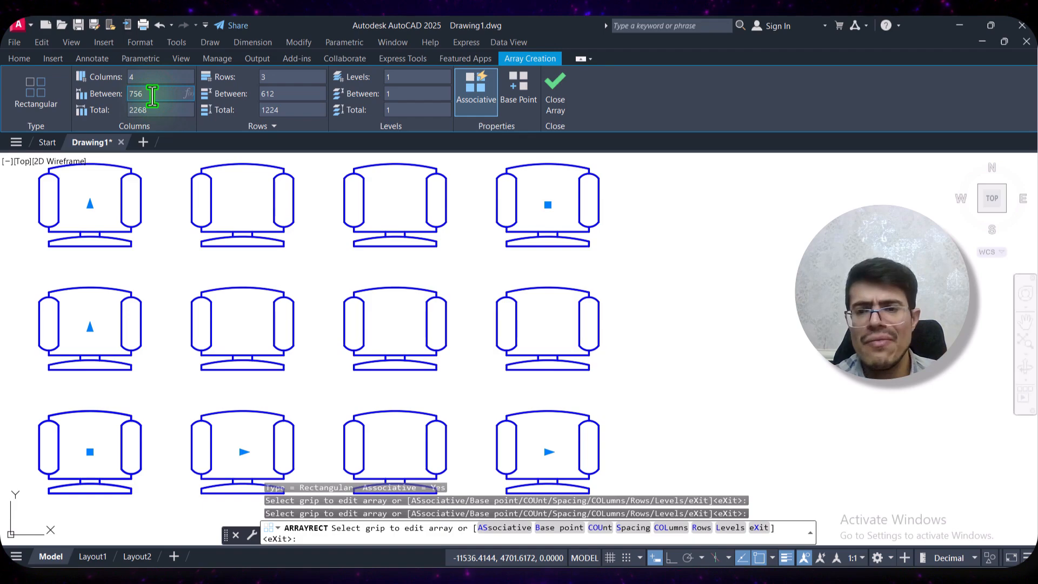
# Set the spacing between the chair array's columns to 500
pyautogui.click(153, 95)
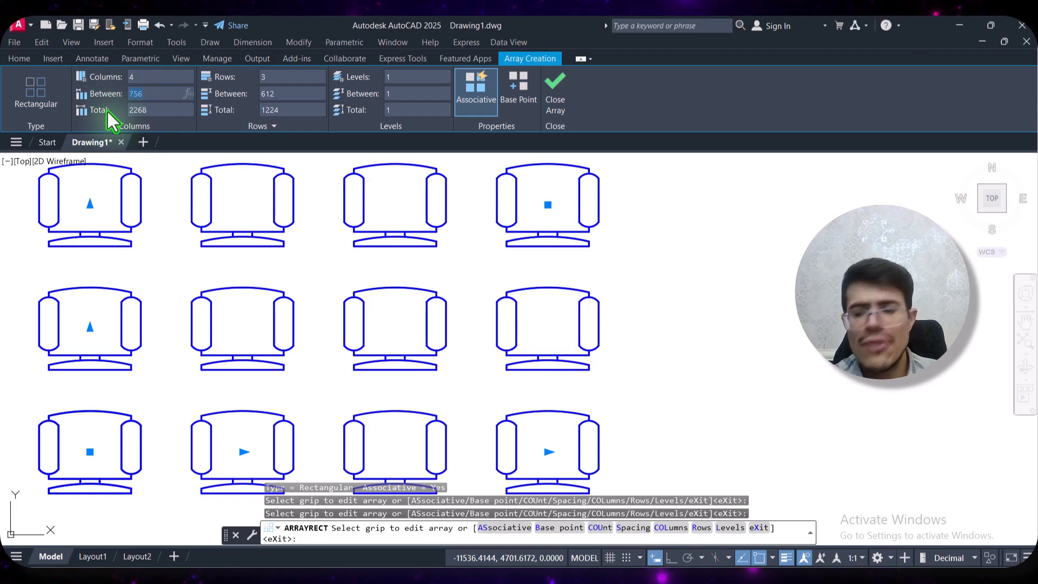
pyautogui.write('5')
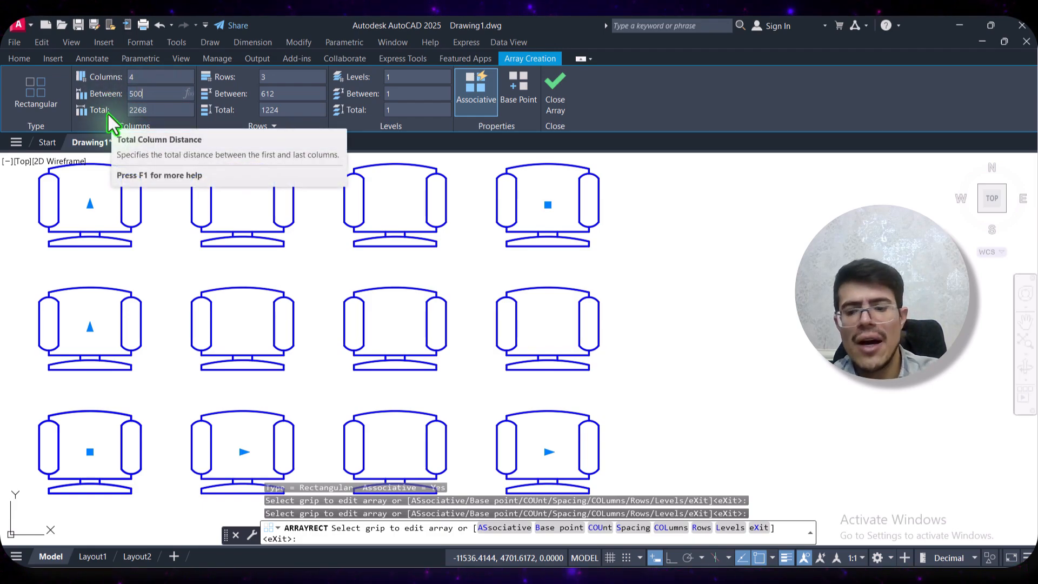
pyautogui.write('00')
pyautogui.press('Return')
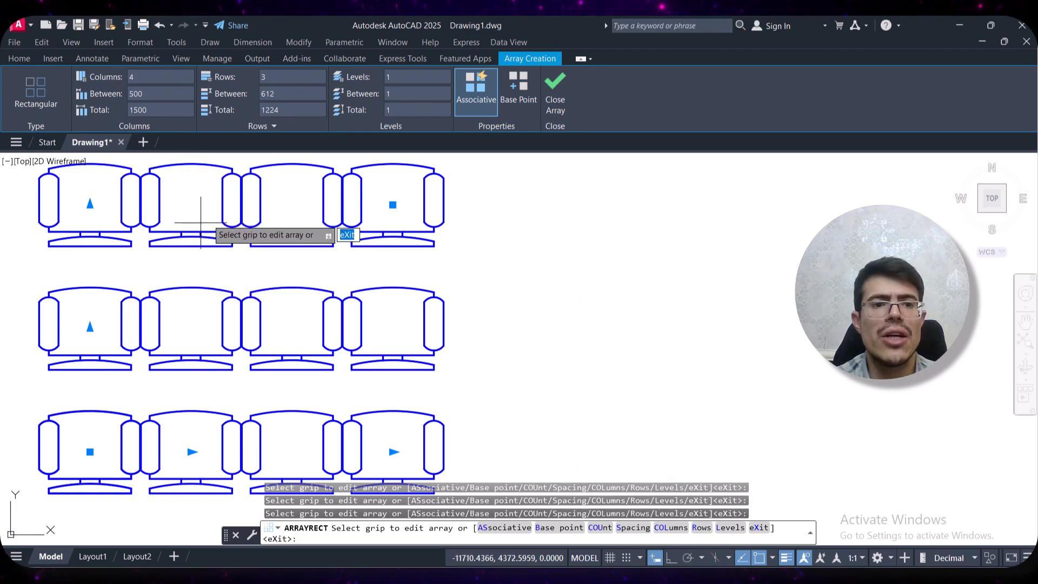
# Set the spacing between the chair array's columns to 800
pyautogui.click(148, 93)
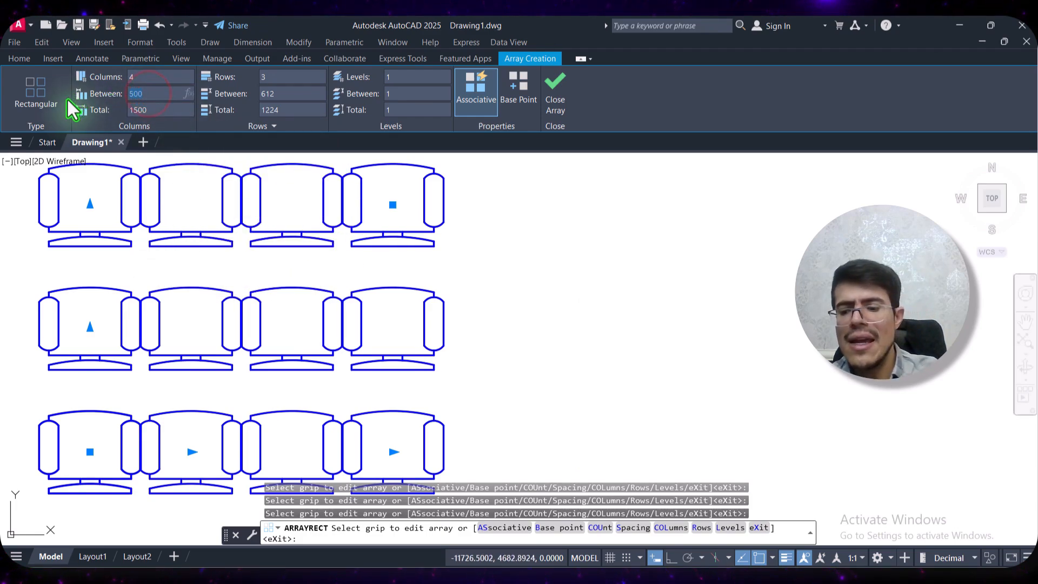
pyautogui.write('800')
pyautogui.press('Return')
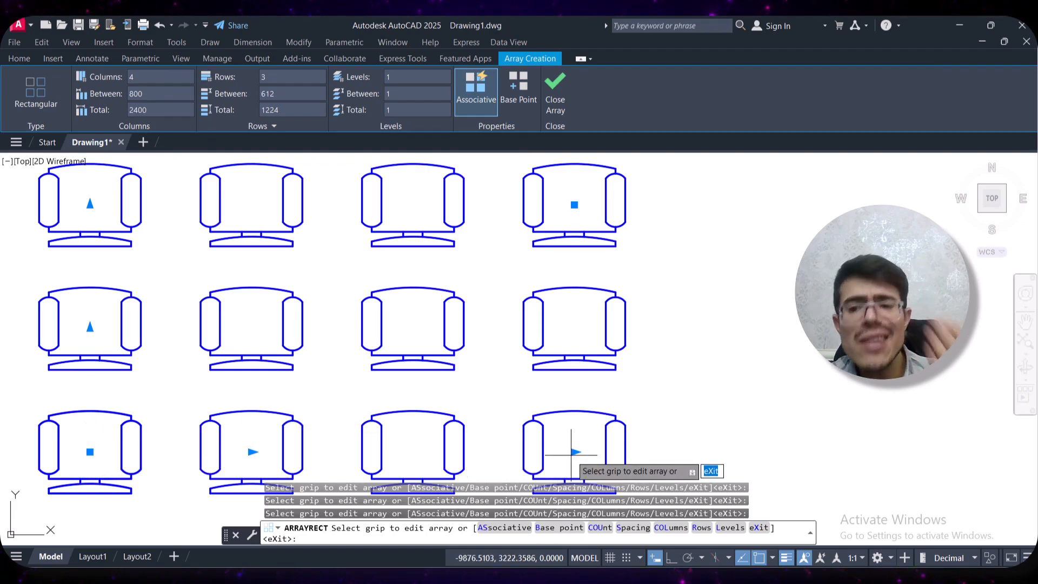
# Set the total distance across the chair array's columns to 2000
pyautogui.click(162, 109)
pyautogui.write('2000')
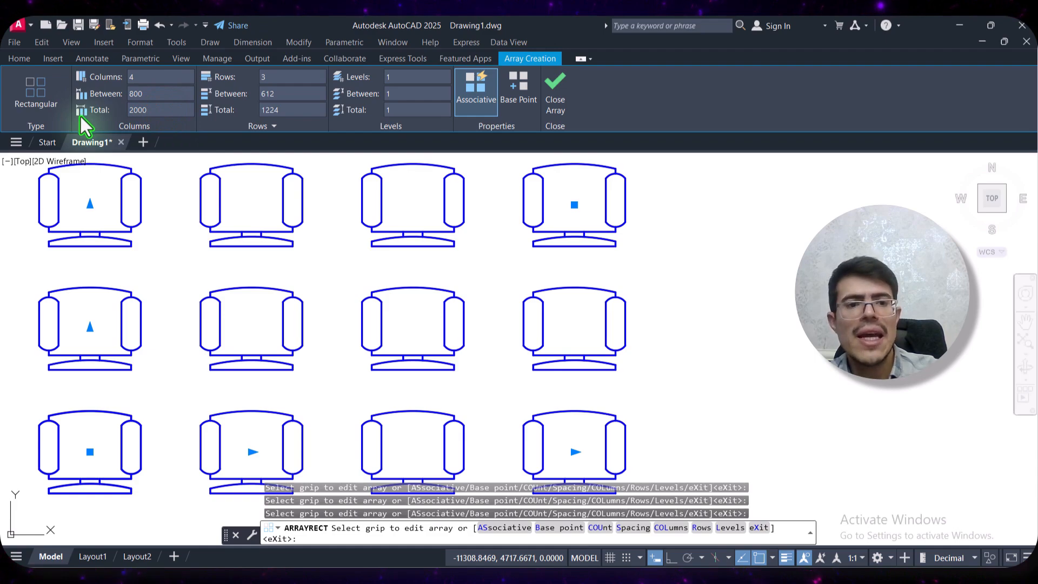
pyautogui.press('Return')
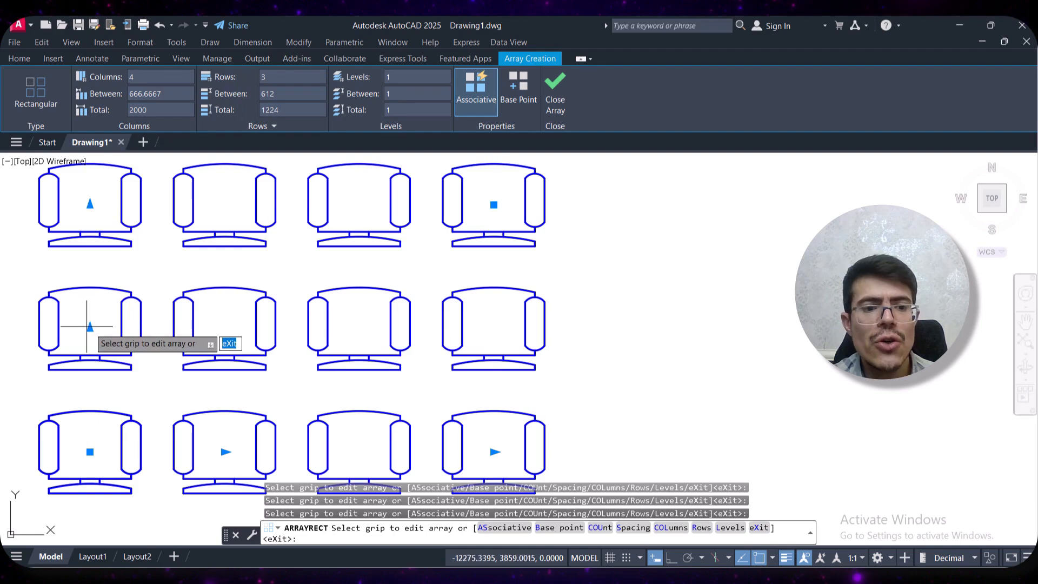
# Set the spacing between the chair array's rows to 500
pyautogui.click(289, 93)
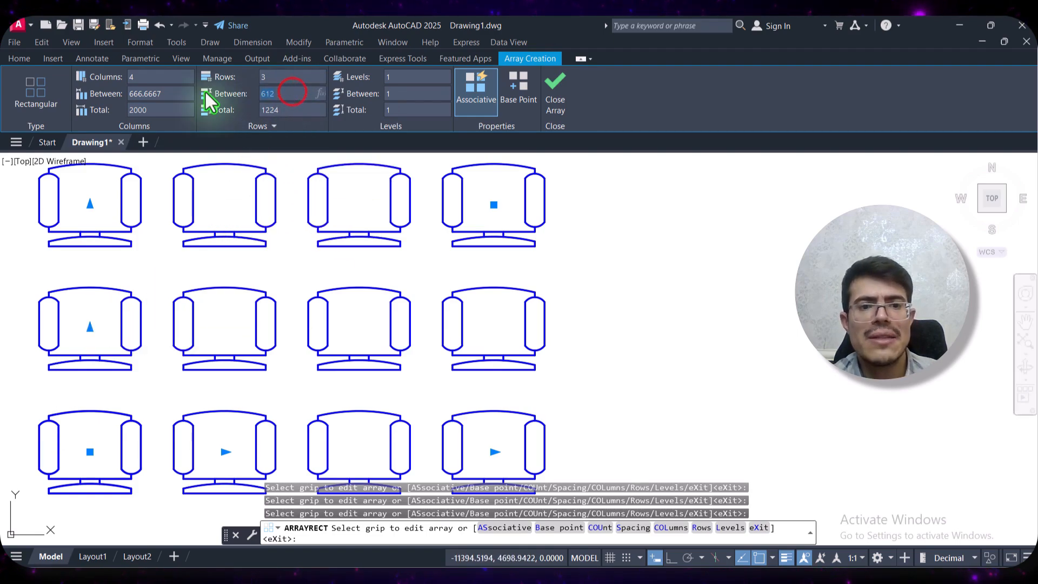
pyautogui.write('500')
pyautogui.press('Return')
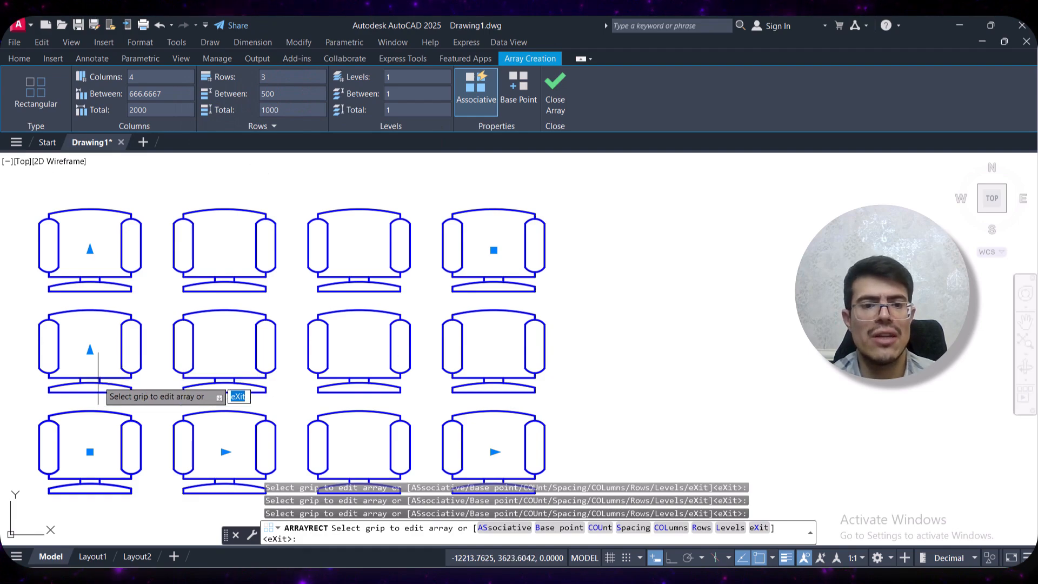
# Set the total distance across the chair array's rows to 1200 and finish the array
pyautogui.click(289, 110)
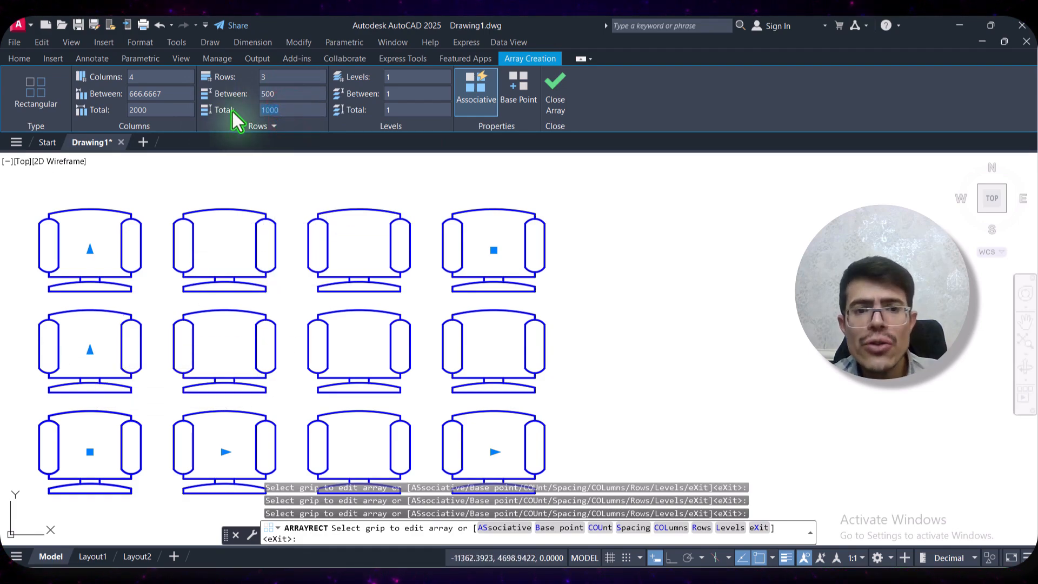
pyautogui.write('1200')
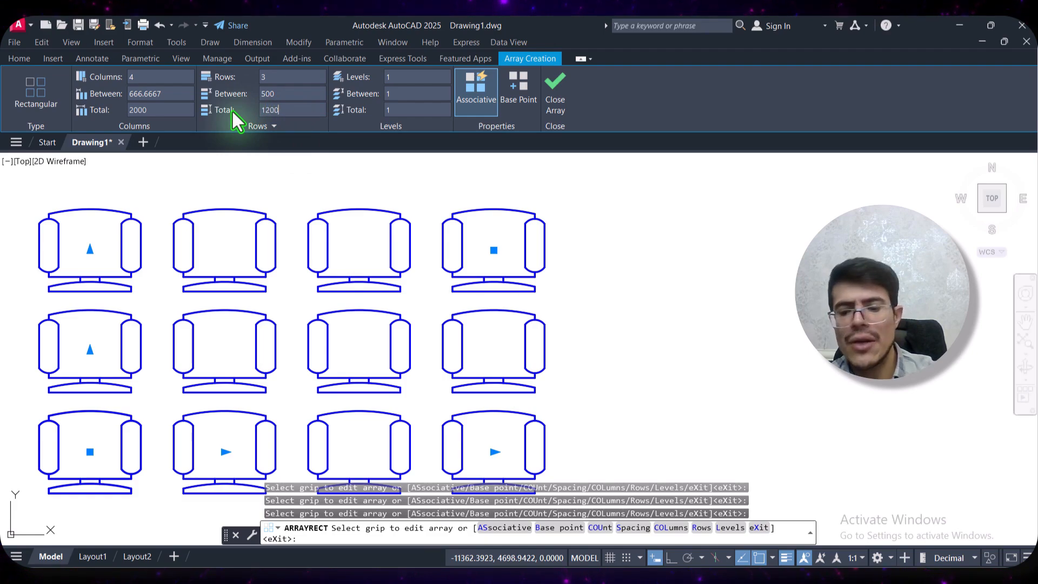
pyautogui.press('Return')
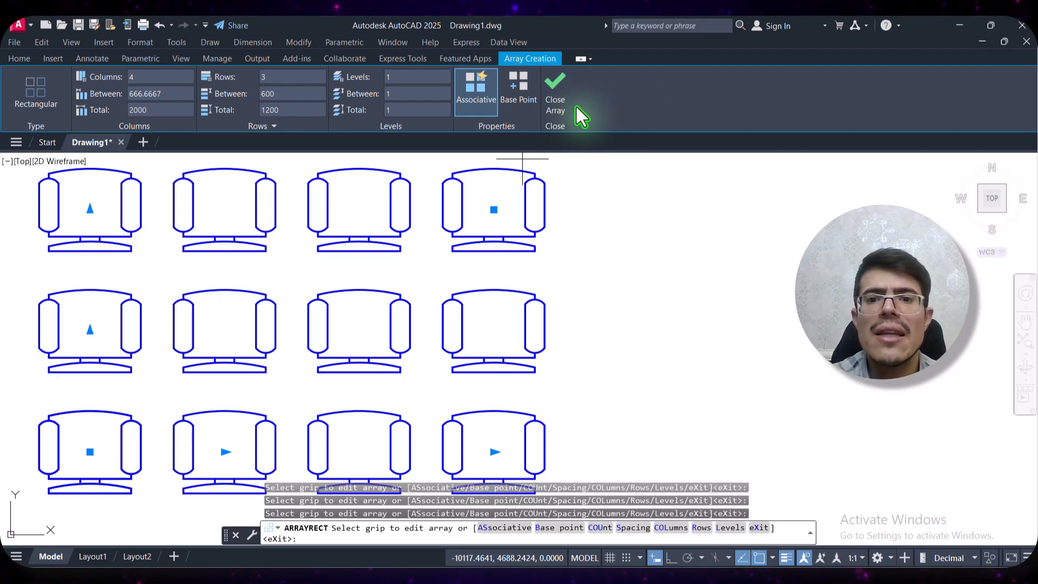
pyautogui.click(551, 99)
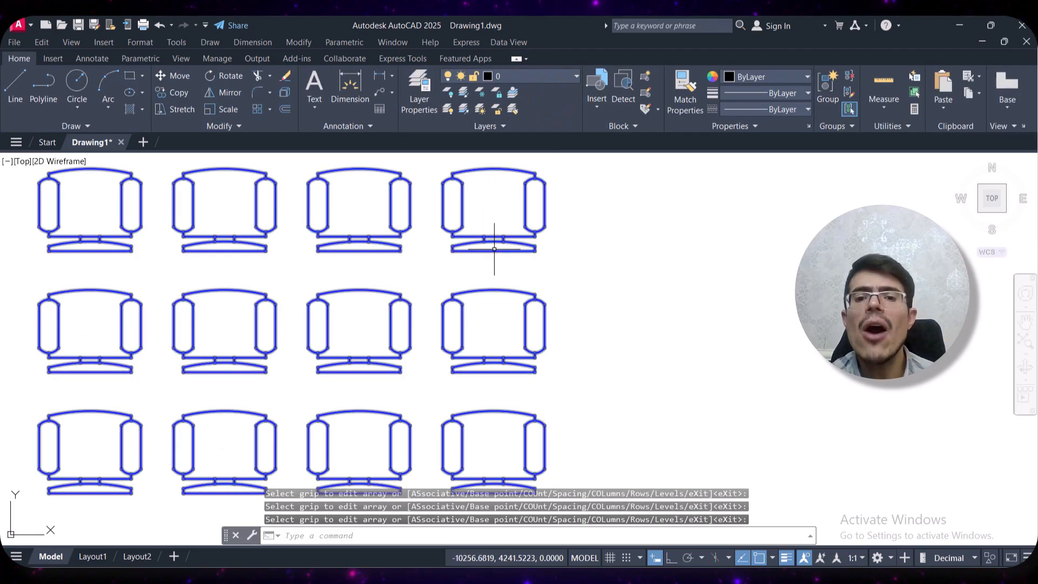
# Select the finished chair array for editing and set the spacing between its columns to 500
pyautogui.click(583, 193)
pyautogui.click(531, 209)
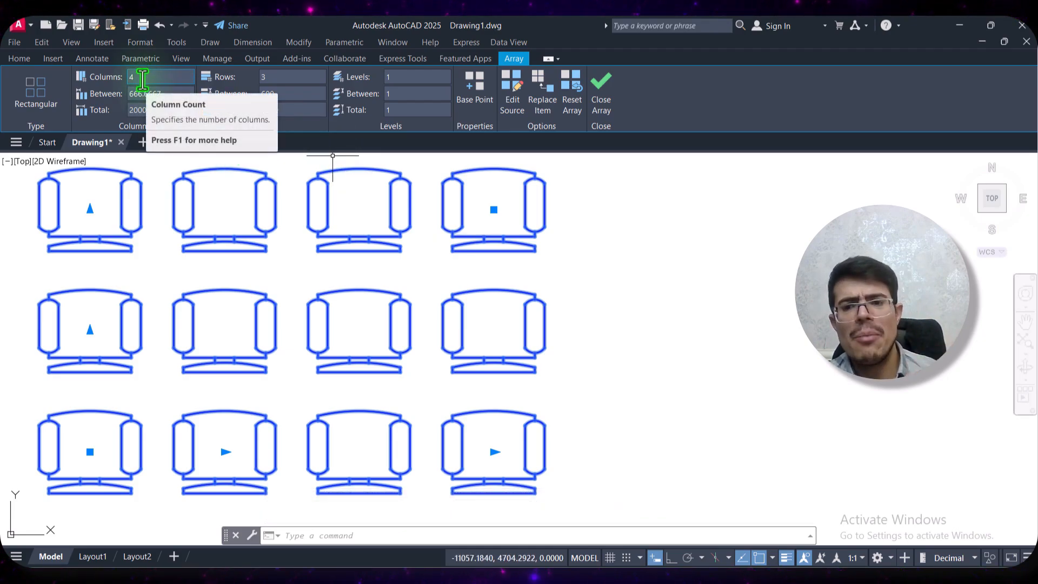
pyautogui.click(174, 94)
pyautogui.write('500')
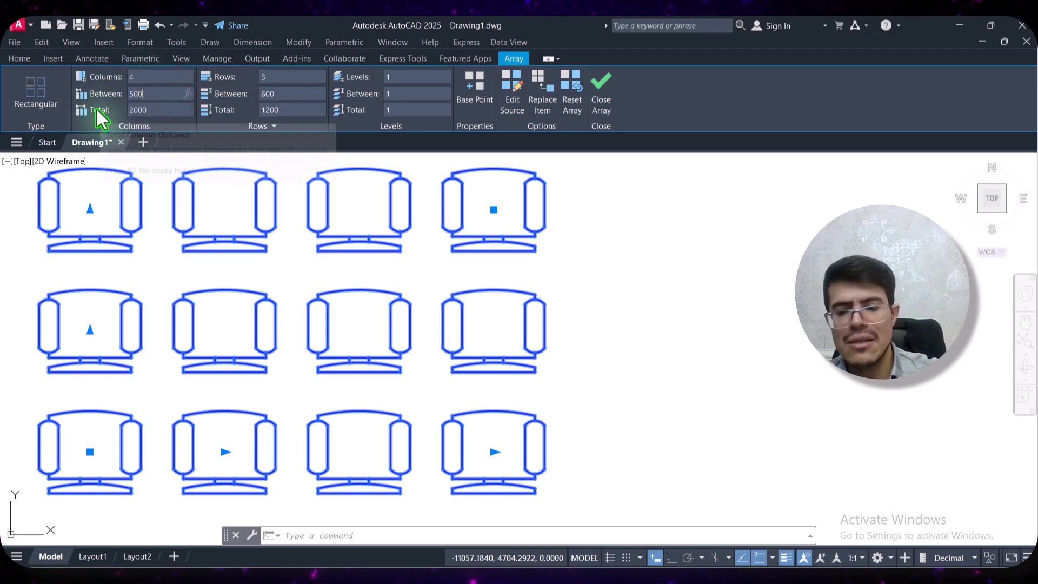
pyautogui.press('Return')
# Reduce the selected chair array to 3 columns and finish editing it
pyautogui.click(141, 77)
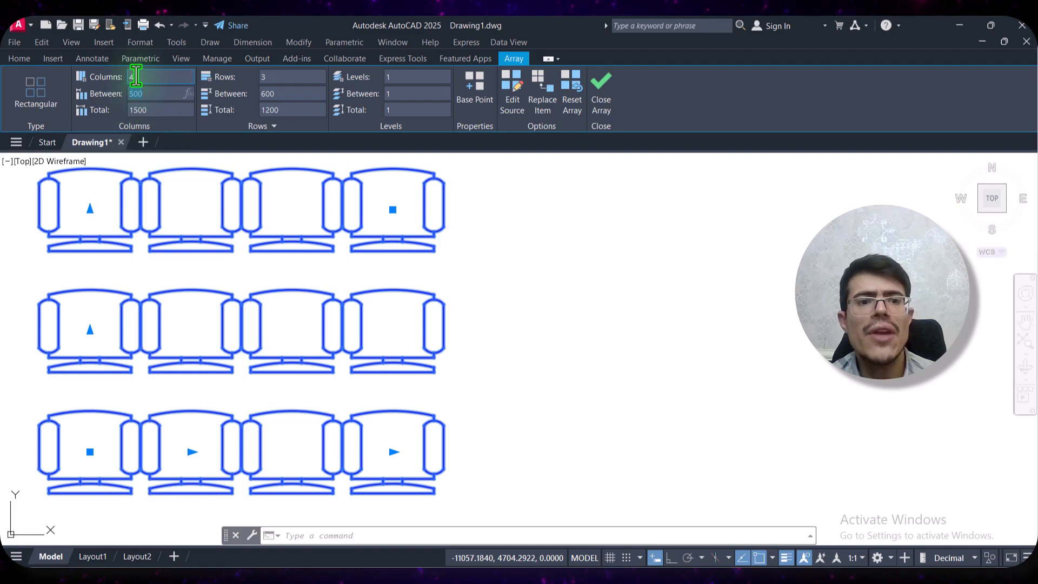
pyautogui.write('3')
pyautogui.press('Return')
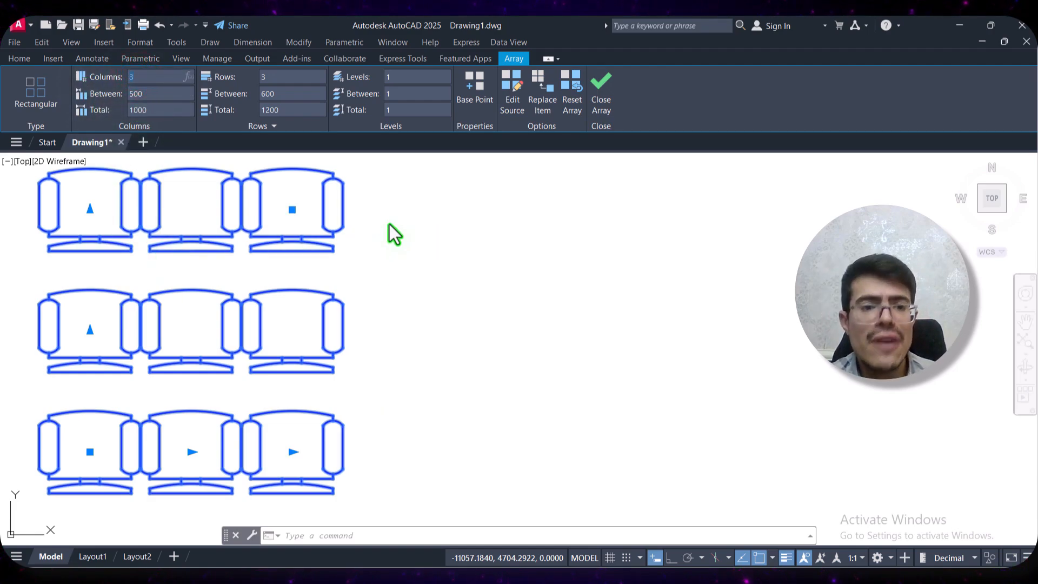
pyautogui.click(606, 98)
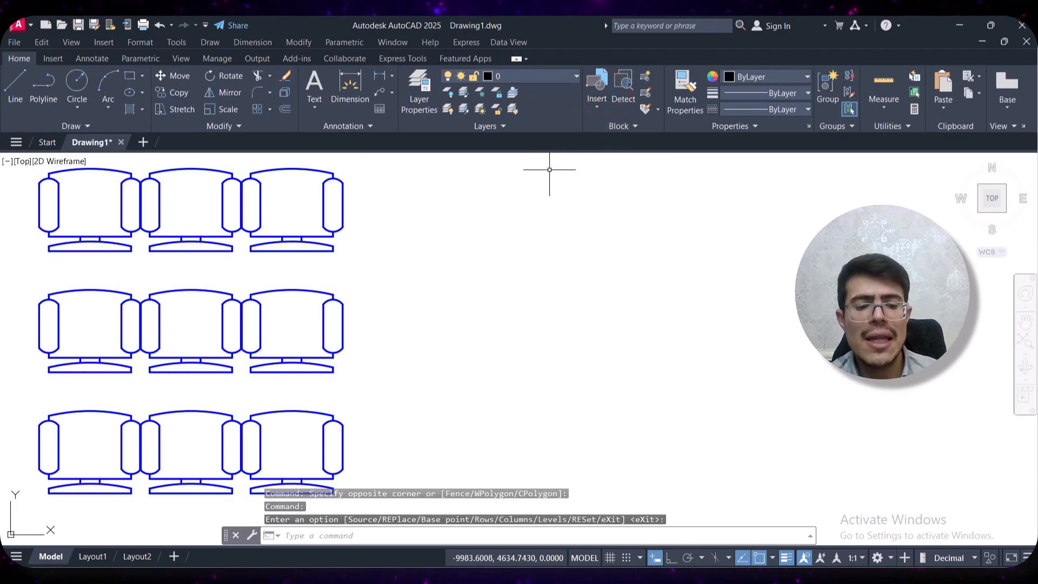
# Undo the chair array's edits and its creation, going back to the single chair
pyautogui.hotkey('ctrl', 'z')
pyautogui.click(444, 233)
pyautogui.click(404, 278)
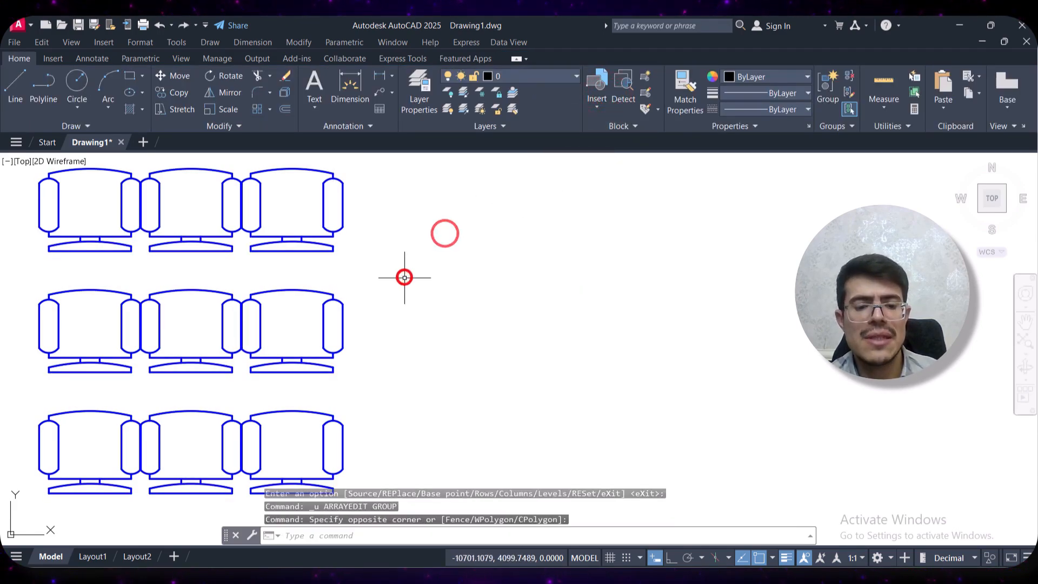
pyautogui.hotkey('ctrl', 'z')
# Create a non-associative rectangular array of 4 columns and 3 rows from the single chair
pyautogui.click(265, 361)
pyautogui.click(99, 475)
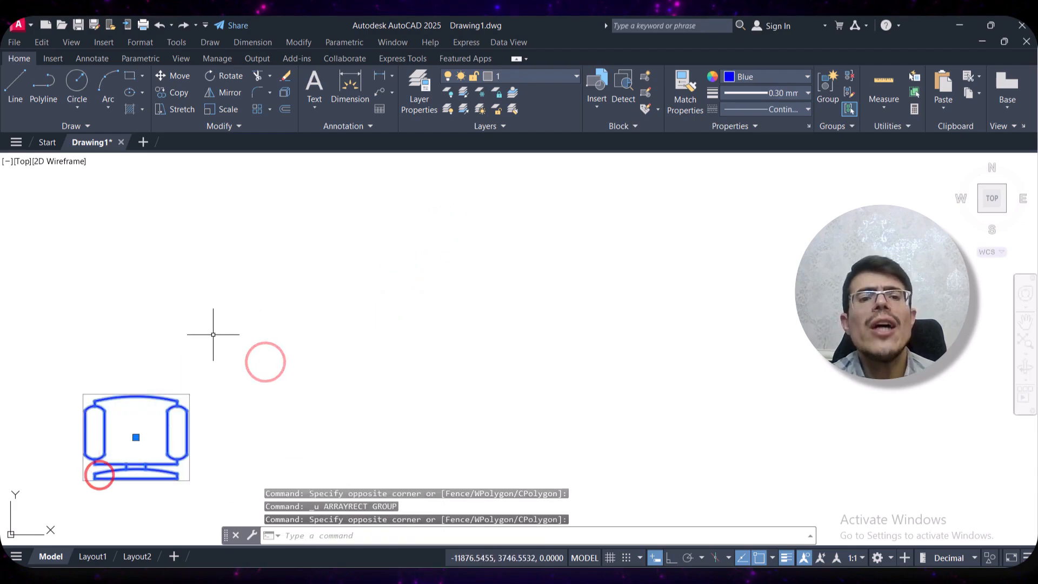
pyautogui.click(256, 110)
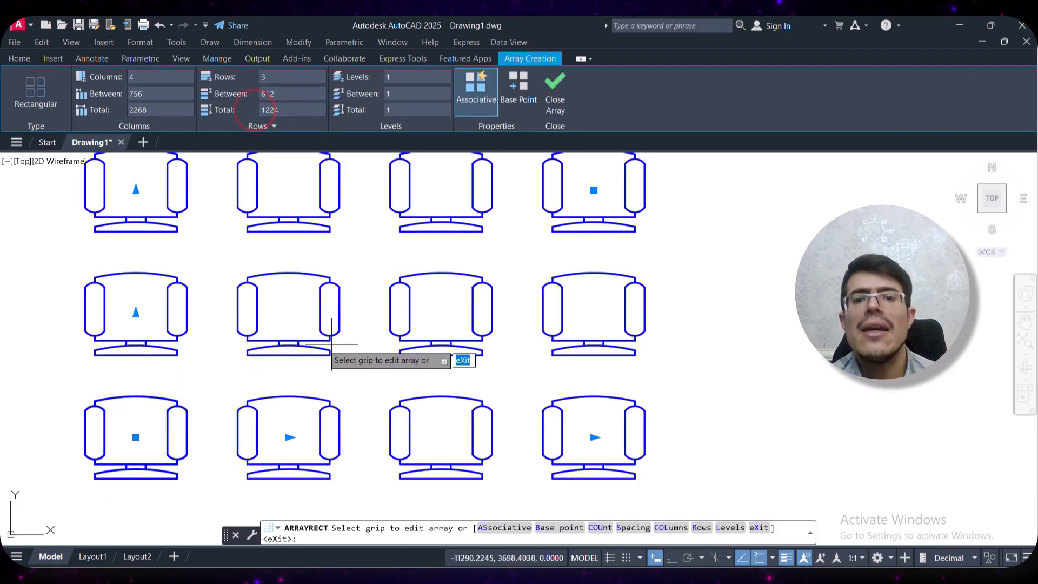
pyautogui.moveTo(488, 264); pyautogui.dragTo(460, 272, button='middle')
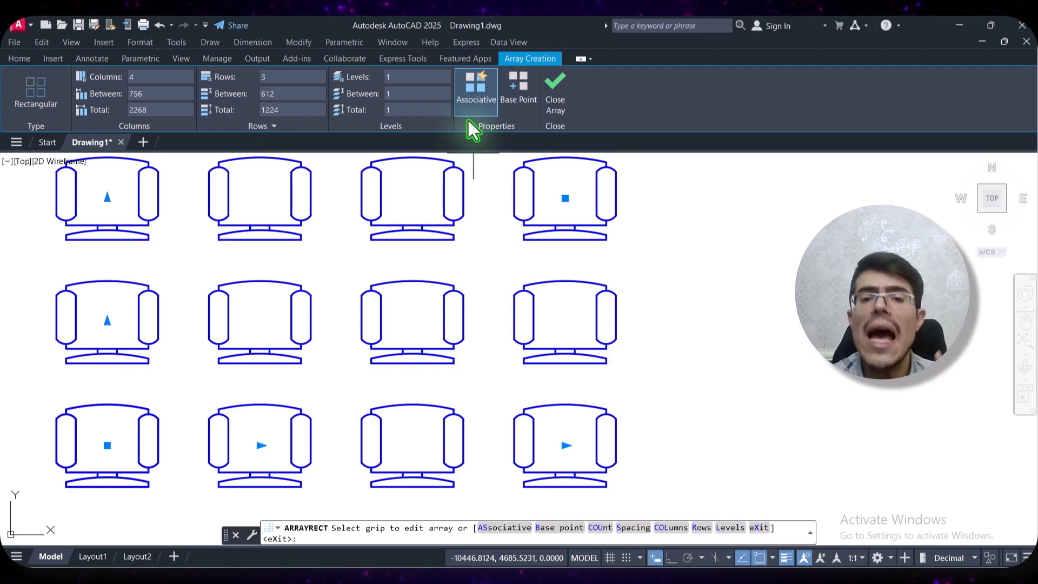
pyautogui.click(473, 99)
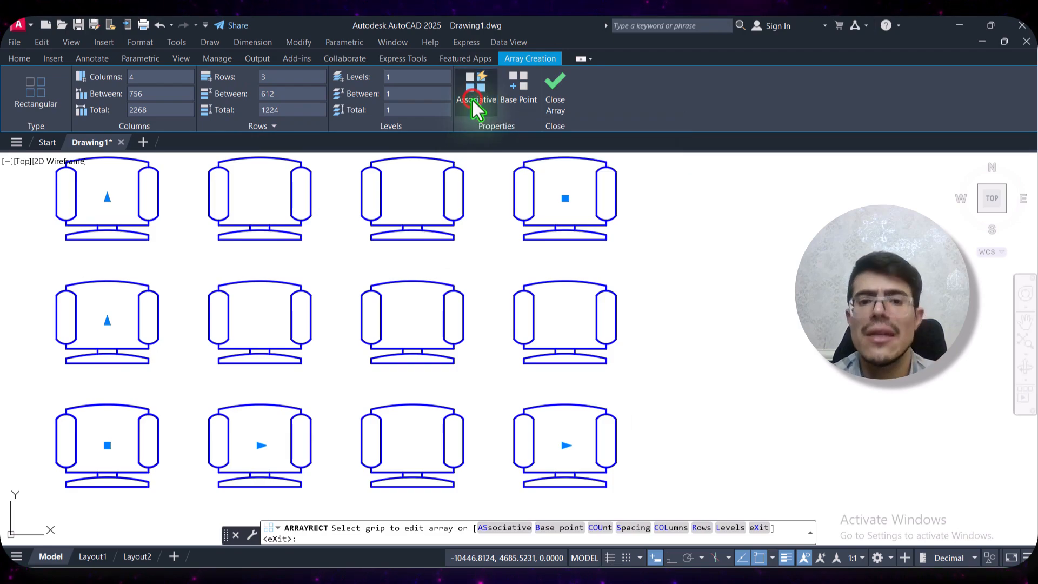
pyautogui.click(556, 106)
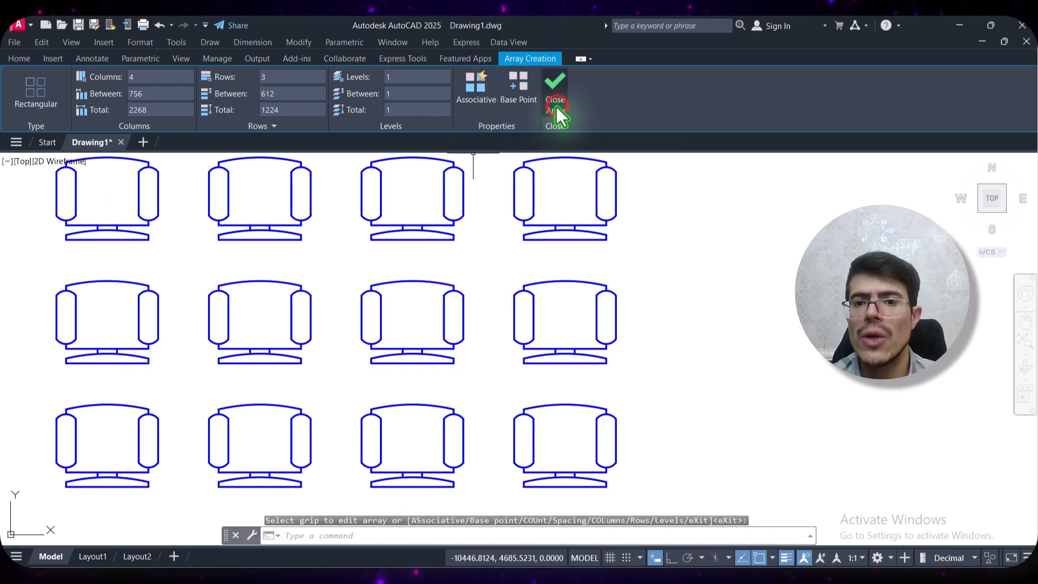
# Select the fourth and third chairs of the upper row as separate objects, and undo the non-associative array
pyautogui.click(646, 170)
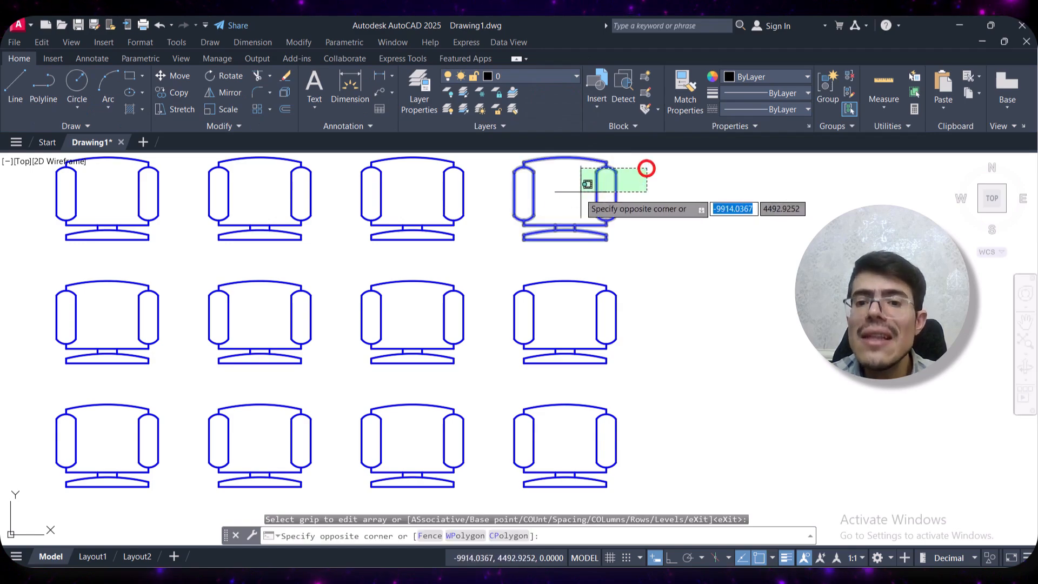
pyautogui.click(569, 196)
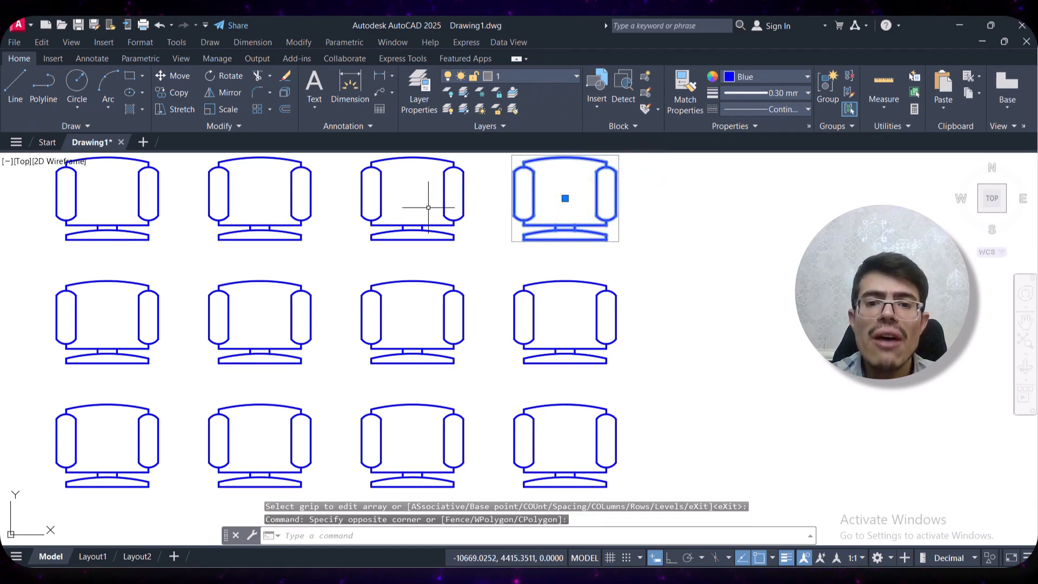
pyautogui.click(466, 193)
pyautogui.click(399, 219)
pyautogui.press('Escape')
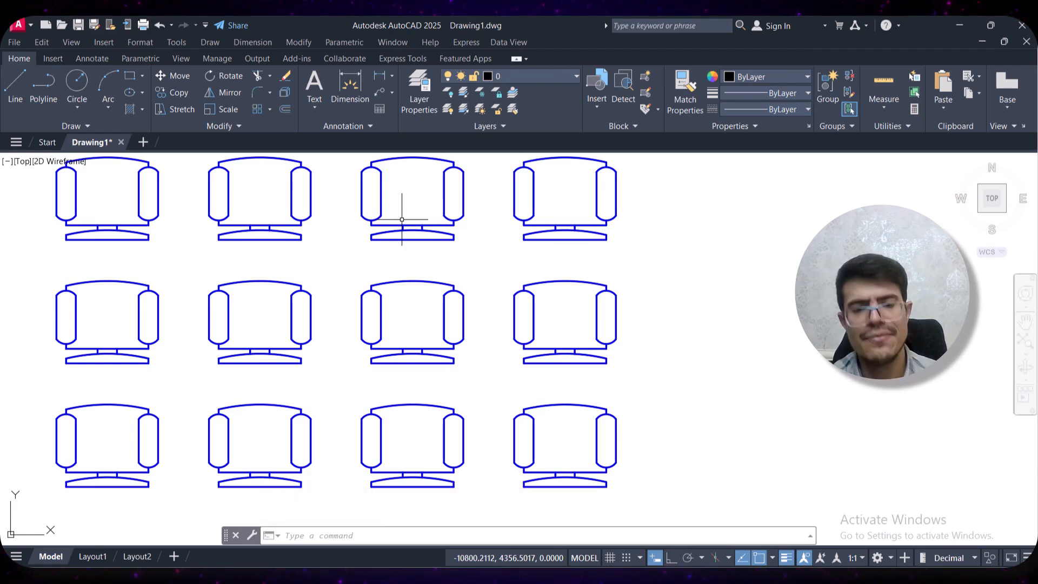
pyautogui.hotkey('ctrl', 'z')
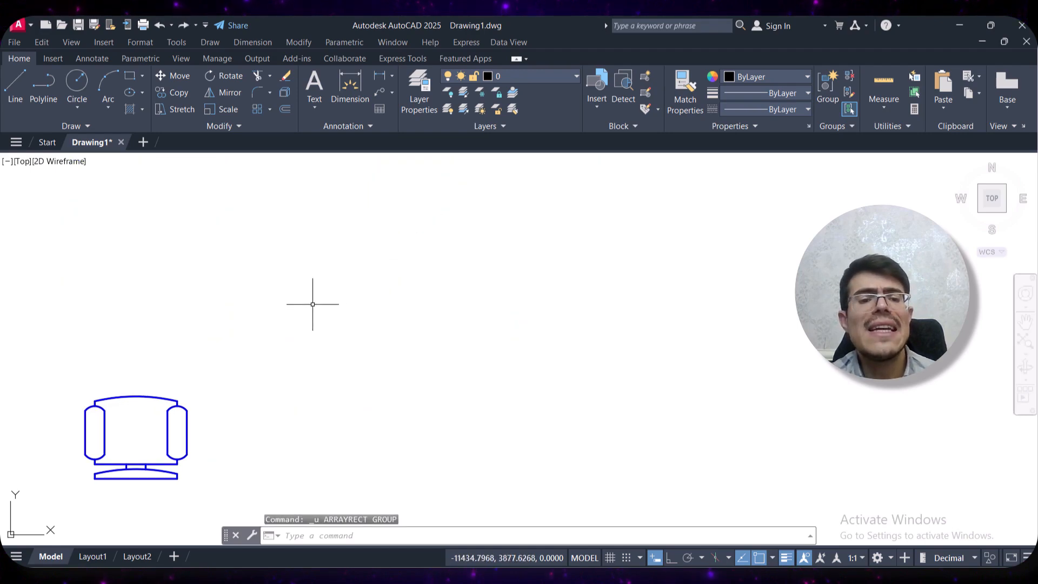
# Create a new associative rectangular array from the single chair
pyautogui.click(119, 462)
pyautogui.click(284, 316)
pyautogui.click(254, 108)
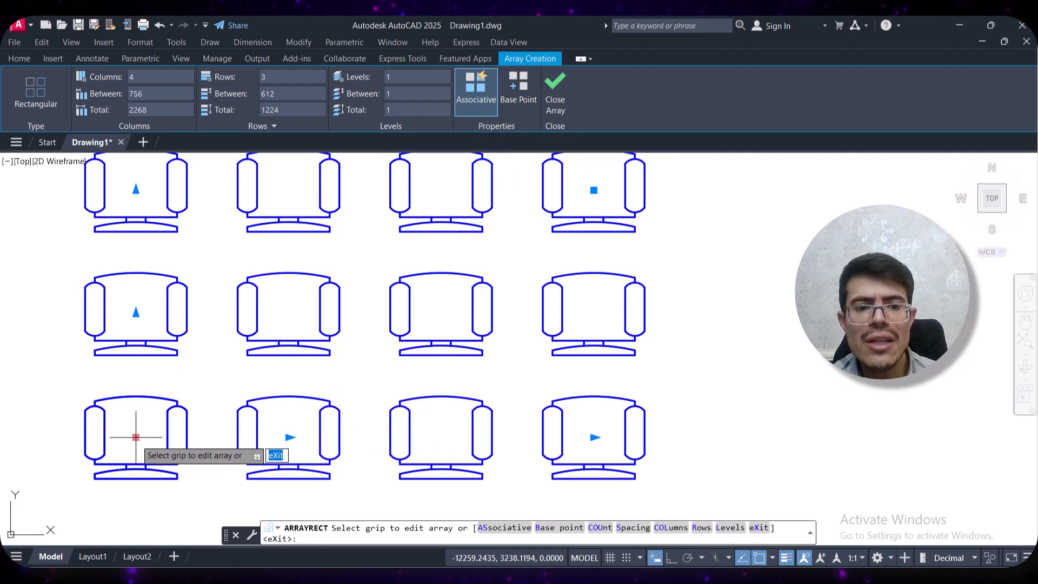
# Try the array's base point at the middle row's second chair and set it back to the lowest row's first chair
pyautogui.click(514, 93)
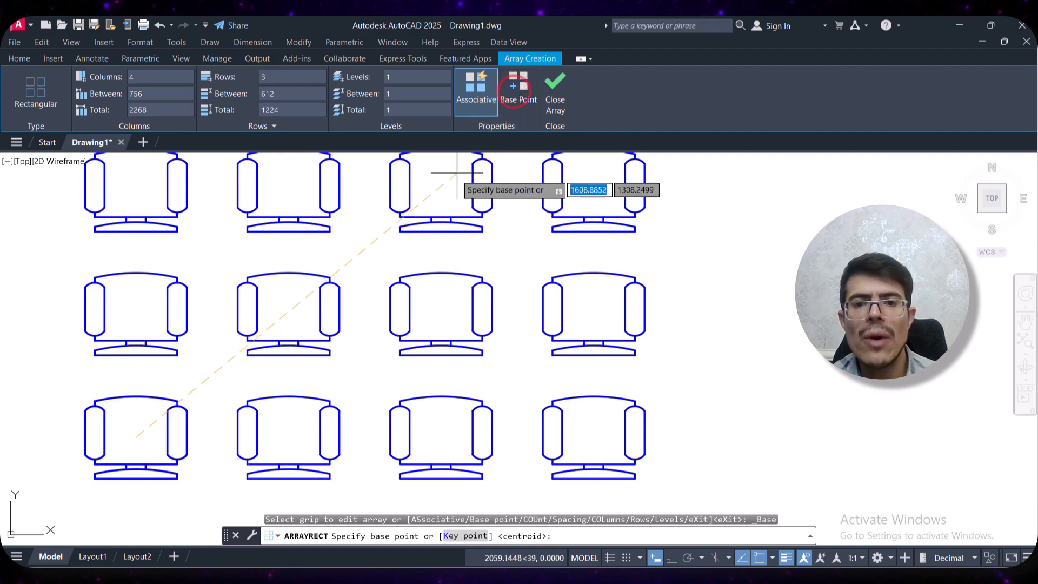
pyautogui.click(287, 309)
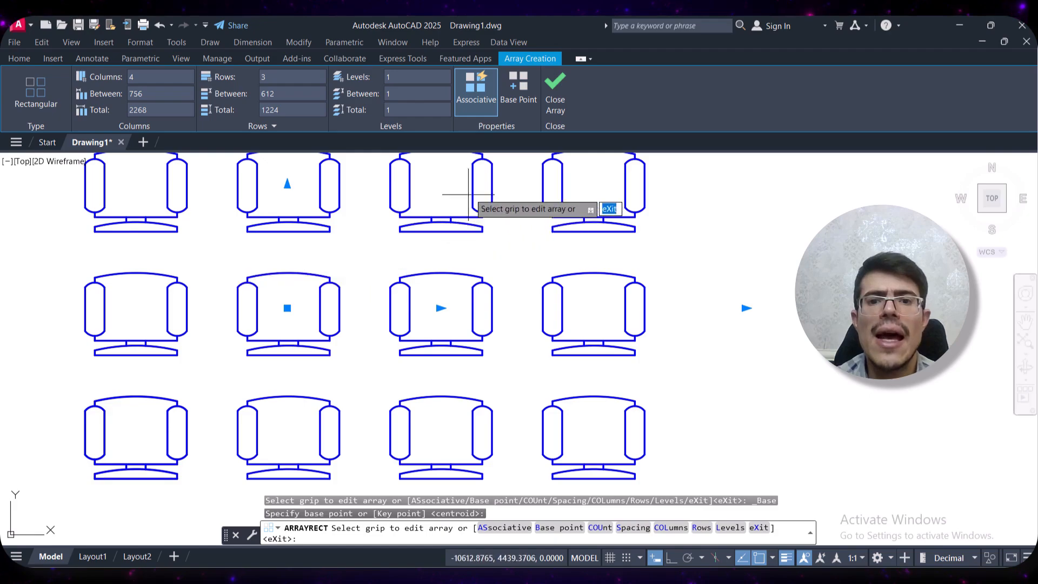
pyautogui.click(518, 83)
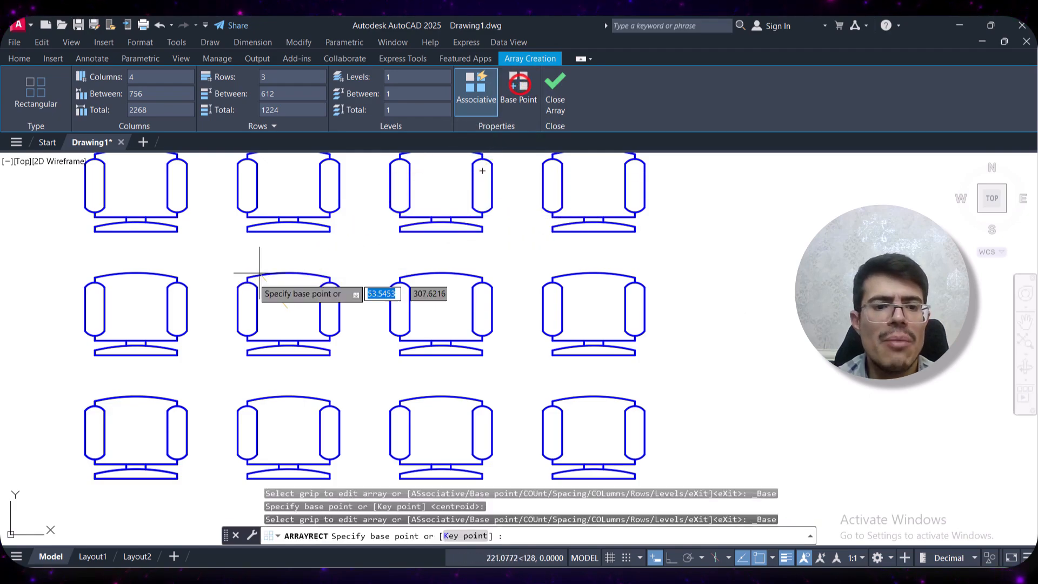
pyautogui.click(131, 433)
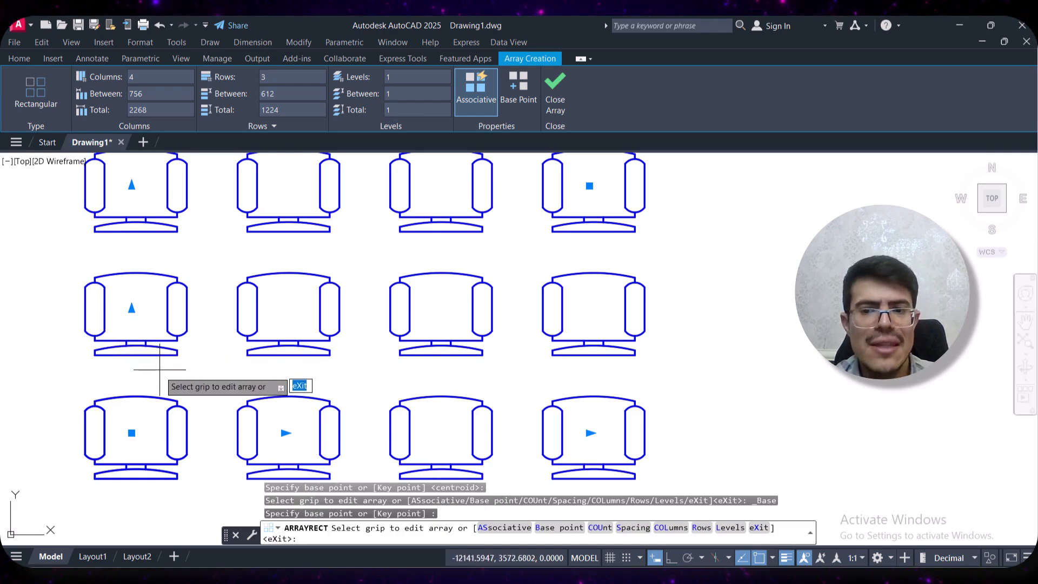
# Increase the spacing between the array's rows to about 677 with the row spacing grip
pyautogui.click(131, 309)
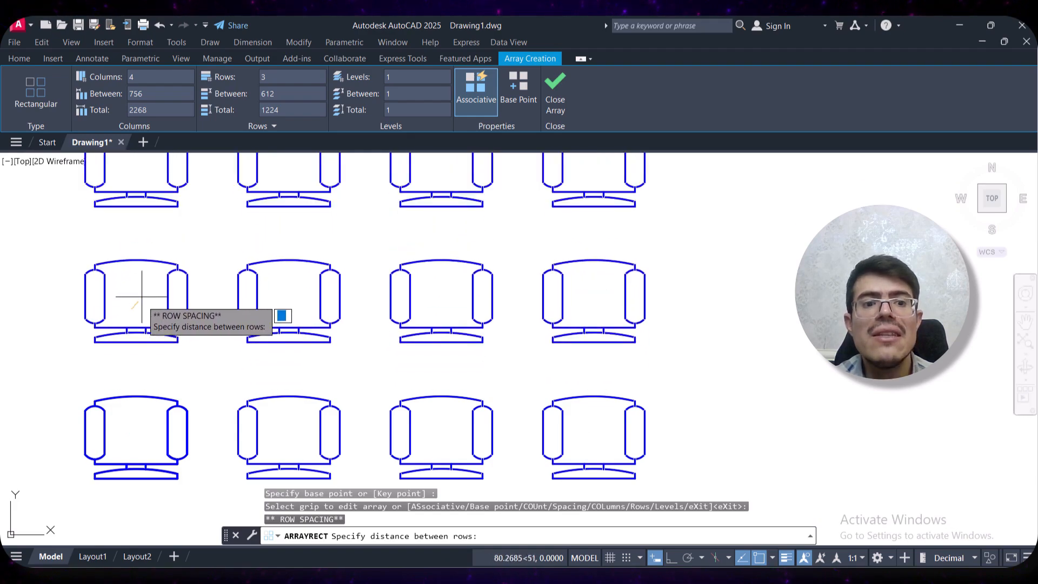
pyautogui.moveTo(142, 287); pyautogui.dragTo(132, 324, button='middle')
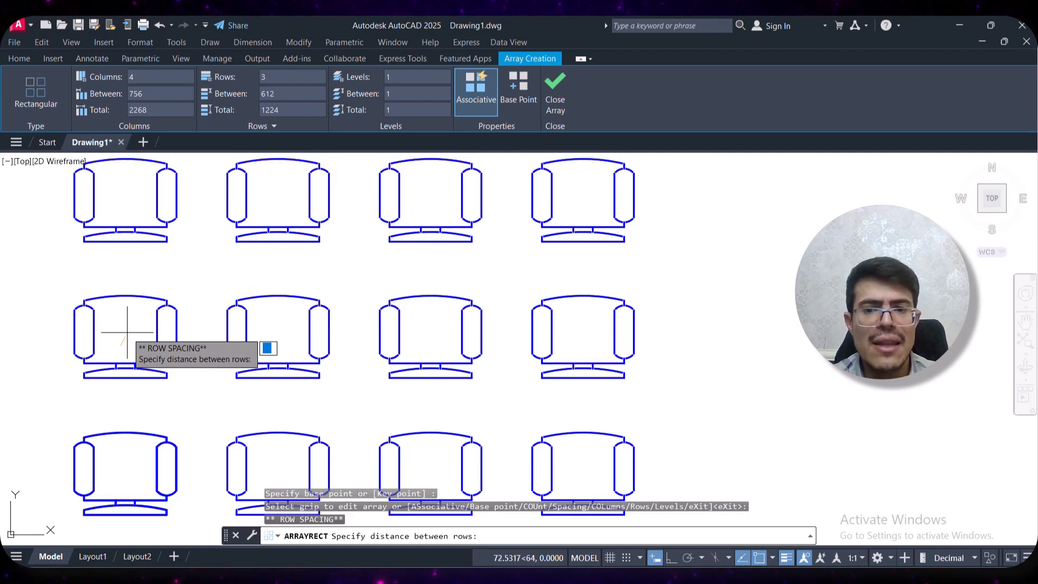
pyautogui.click(127, 332)
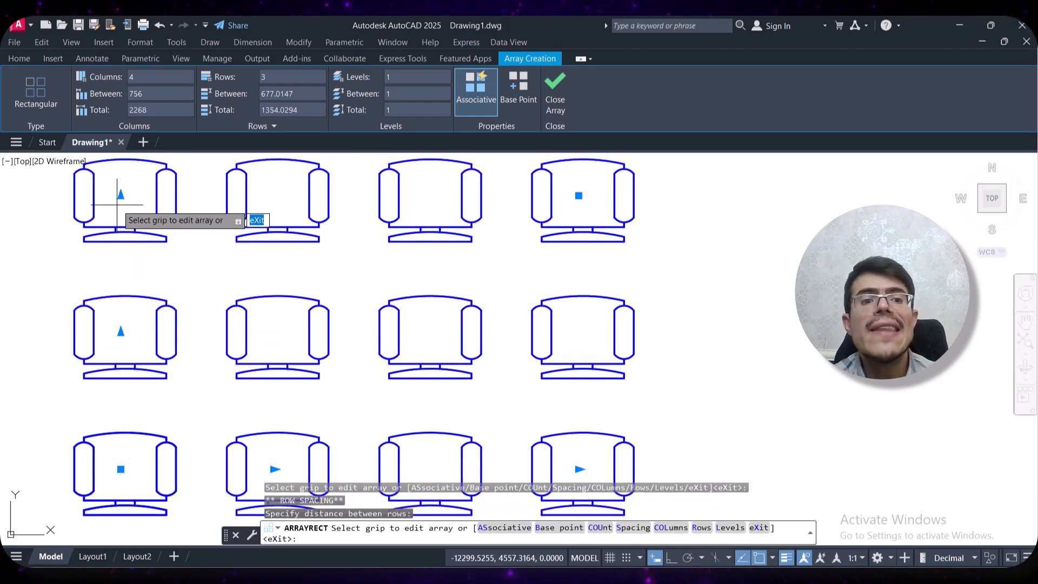
# Try other row counts with the chair array's row count grip and set it back to 3 rows
pyautogui.scroll(-4, 119, 200)
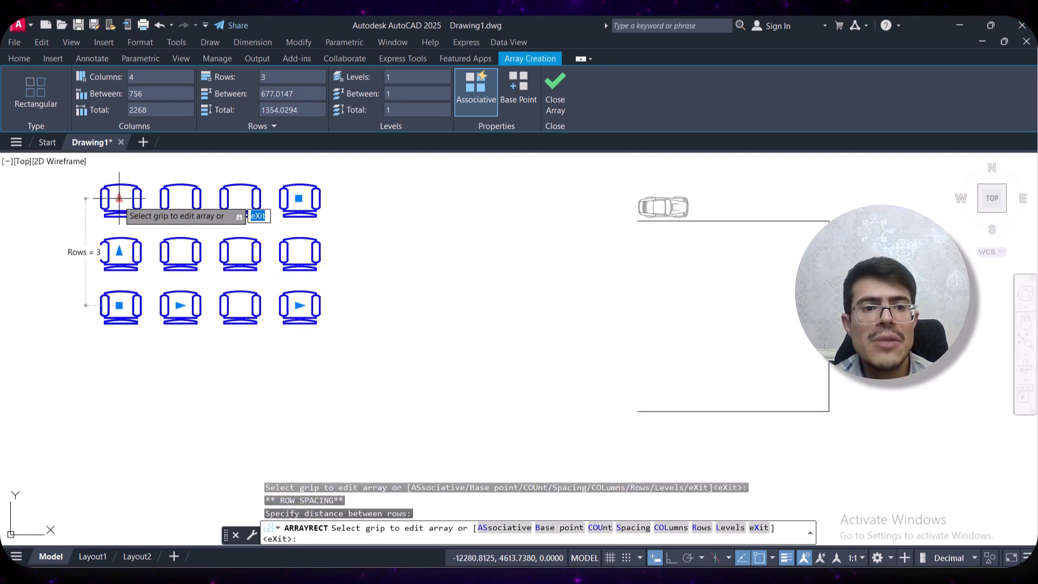
pyautogui.scroll(4, 119, 199)
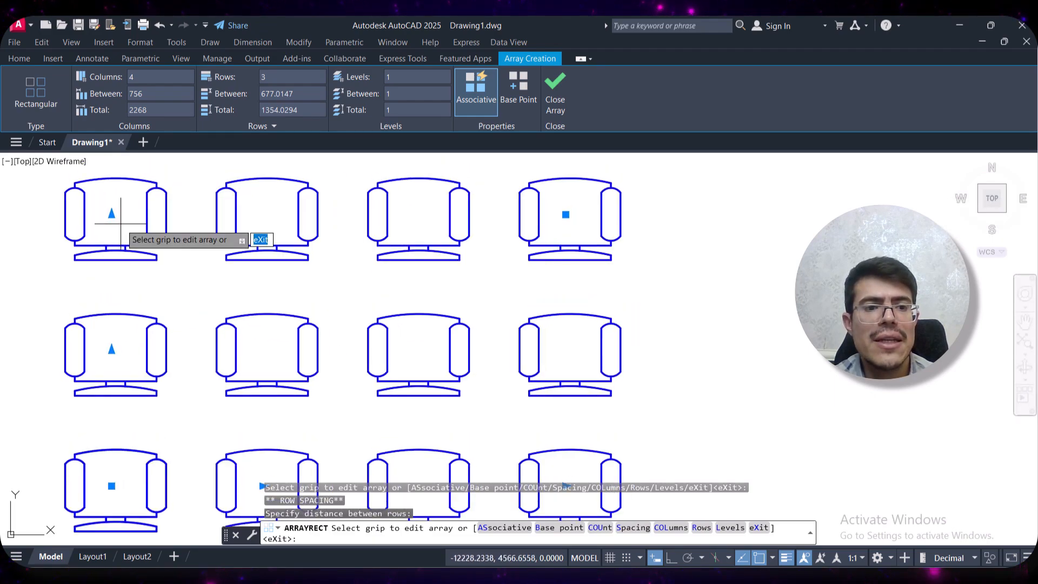
pyautogui.scroll(-2, 120, 224)
pyautogui.moveTo(121, 224); pyautogui.dragTo(90, 270, button='middle')
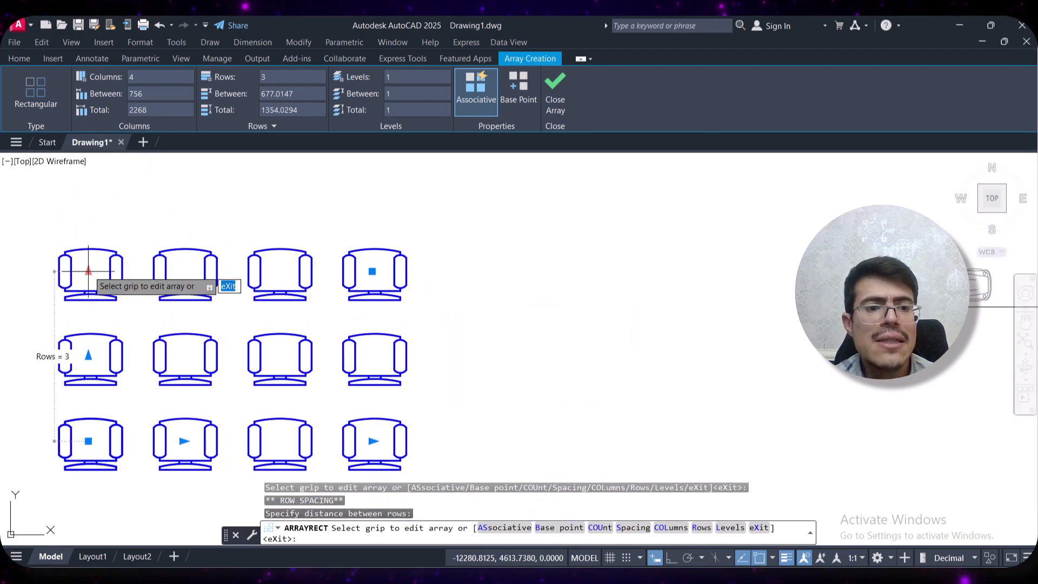
pyautogui.click(89, 270)
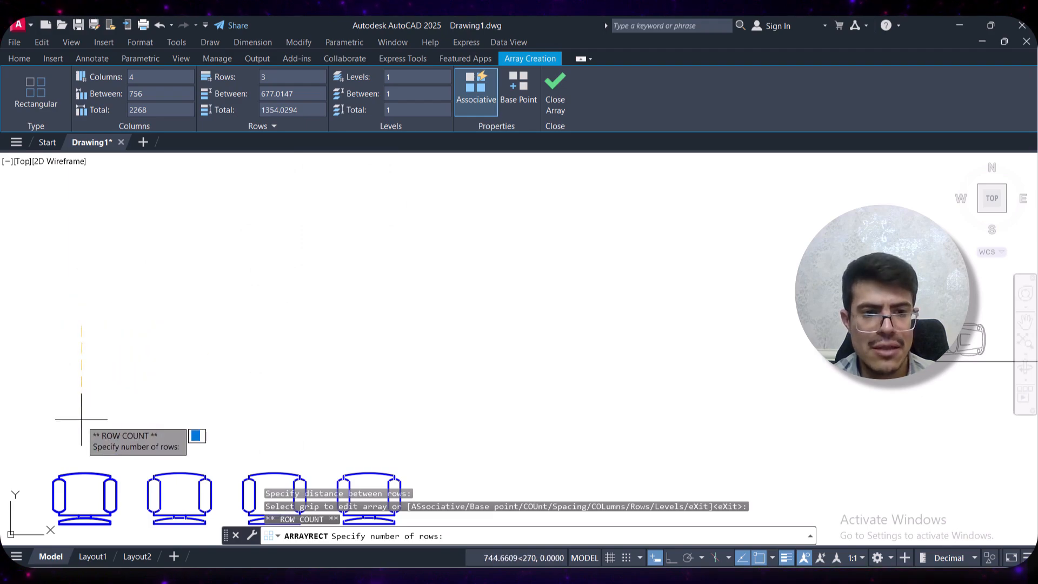
pyautogui.click(82, 301)
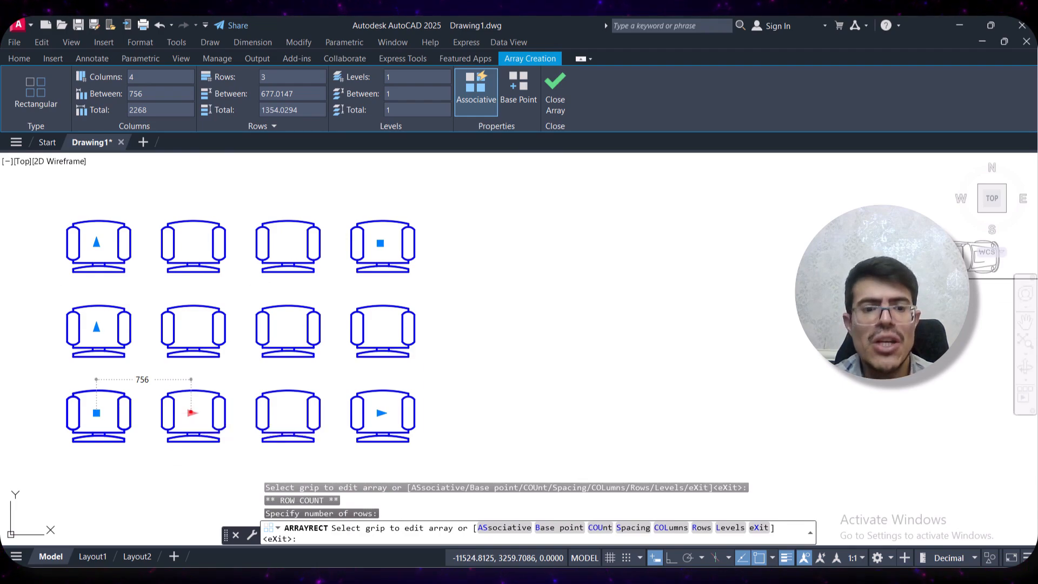
# Widen the chair array's column spacing to about 1155 and reduce it to 3 columns with its grips, finishing the array
pyautogui.click(191, 413)
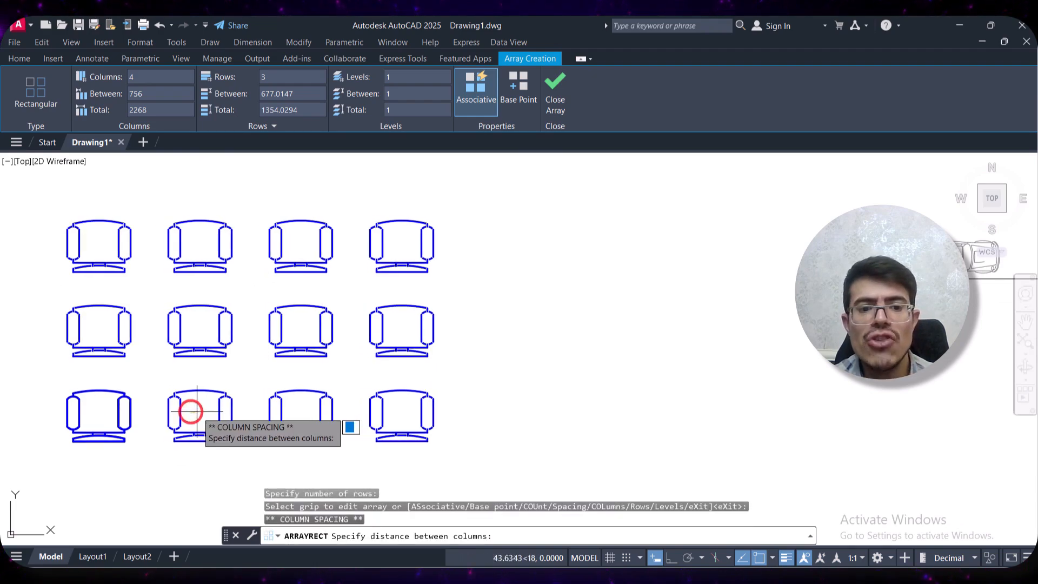
pyautogui.click(239, 407)
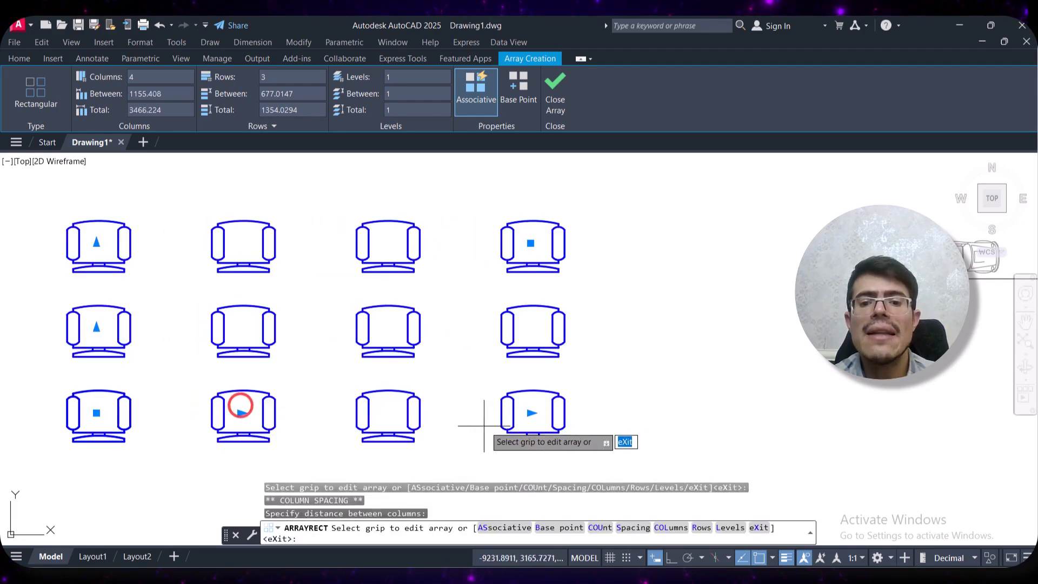
pyautogui.click(530, 413)
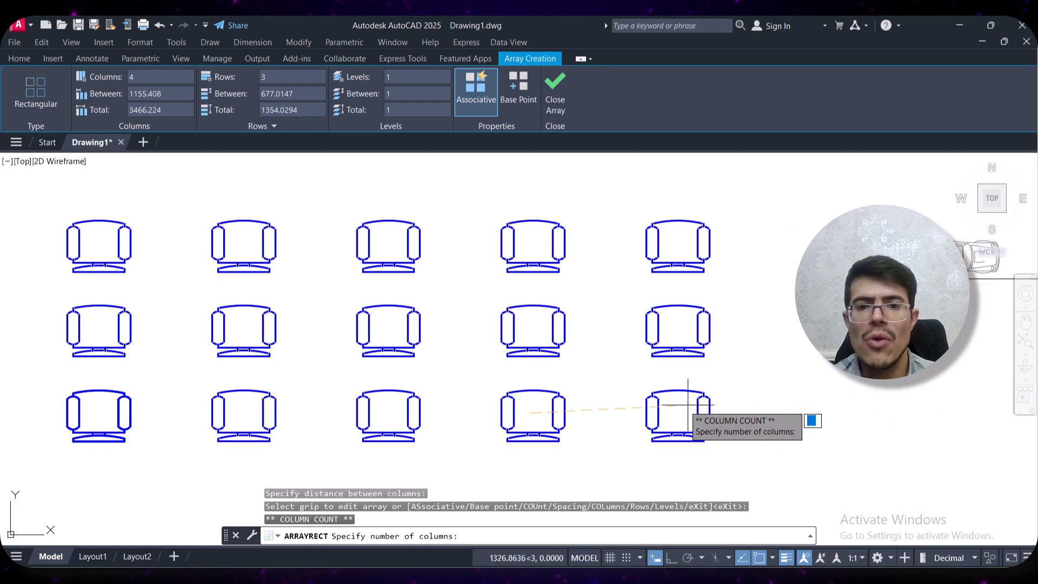
pyautogui.click(403, 402)
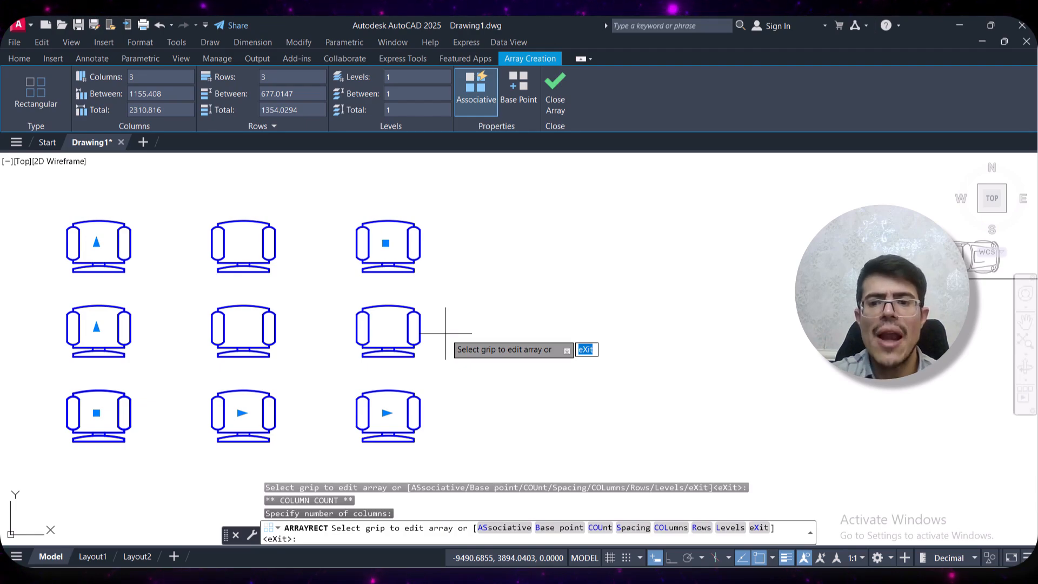
pyautogui.click(555, 82)
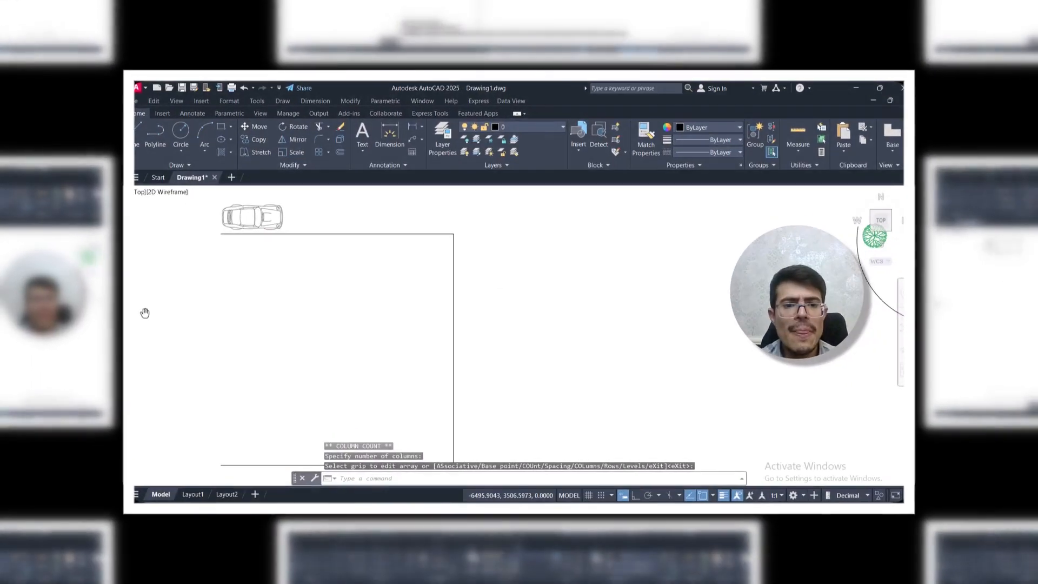
# Create a path array of the car along the three-sided open rectangular path
pyautogui.moveTo(18, 319); pyautogui.dragTo(29, 301, button='middle')
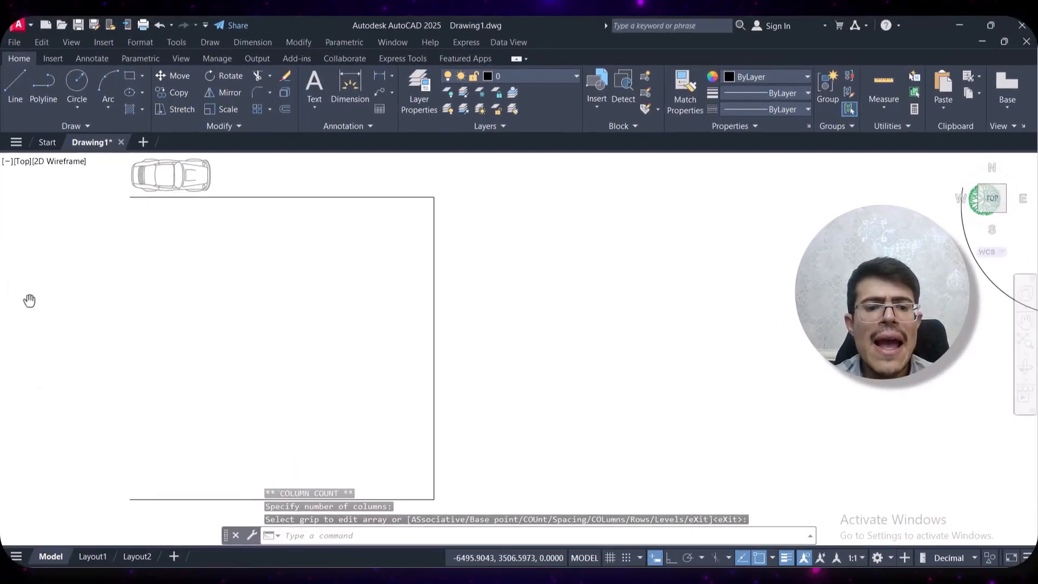
pyautogui.moveTo(115, 326); pyautogui.dragTo(75, 333, button='middle')
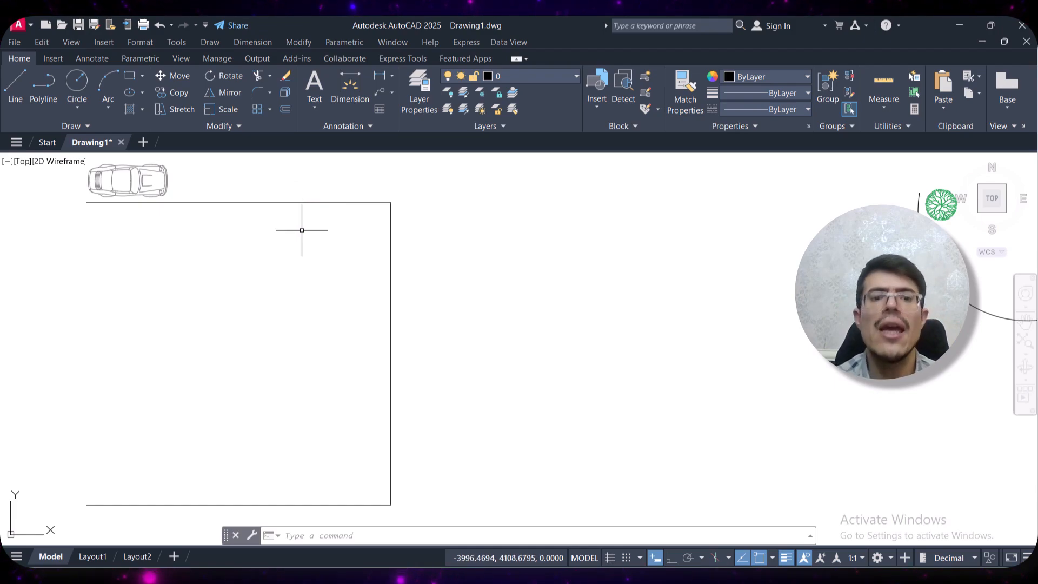
pyautogui.click(269, 109)
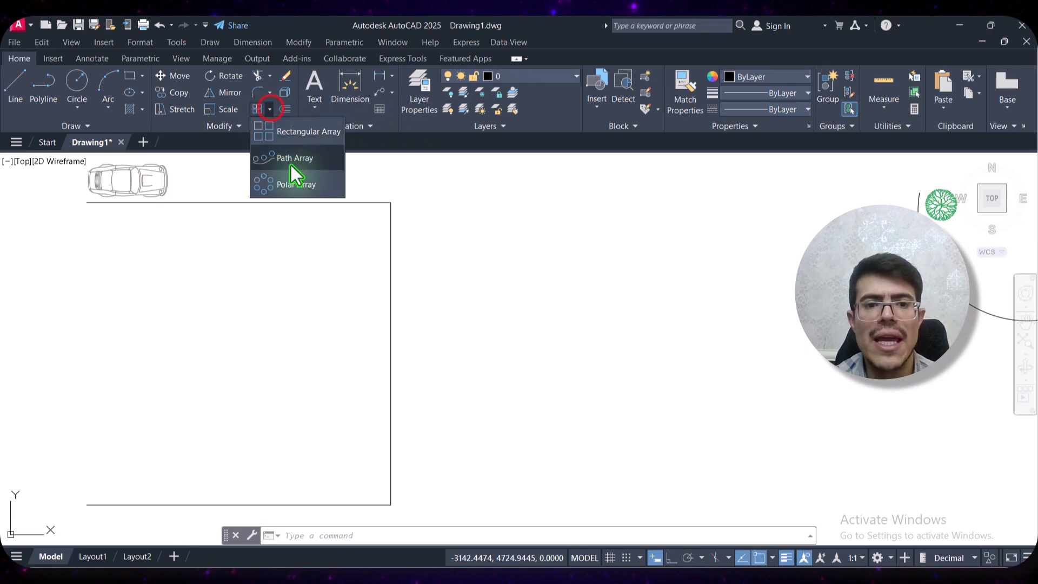
pyautogui.click(313, 159)
pyautogui.click(198, 161)
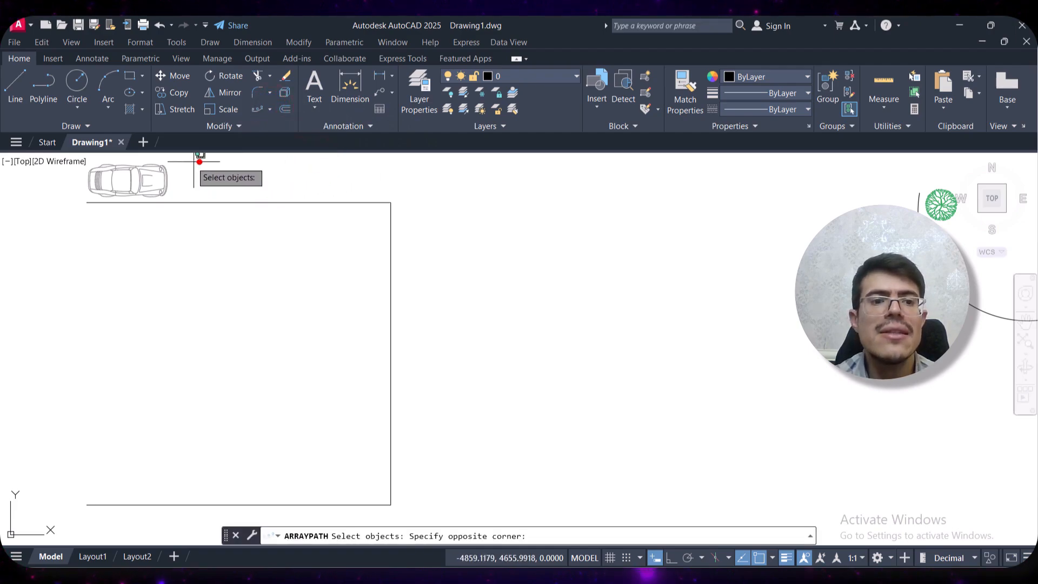
pyautogui.click(88, 189)
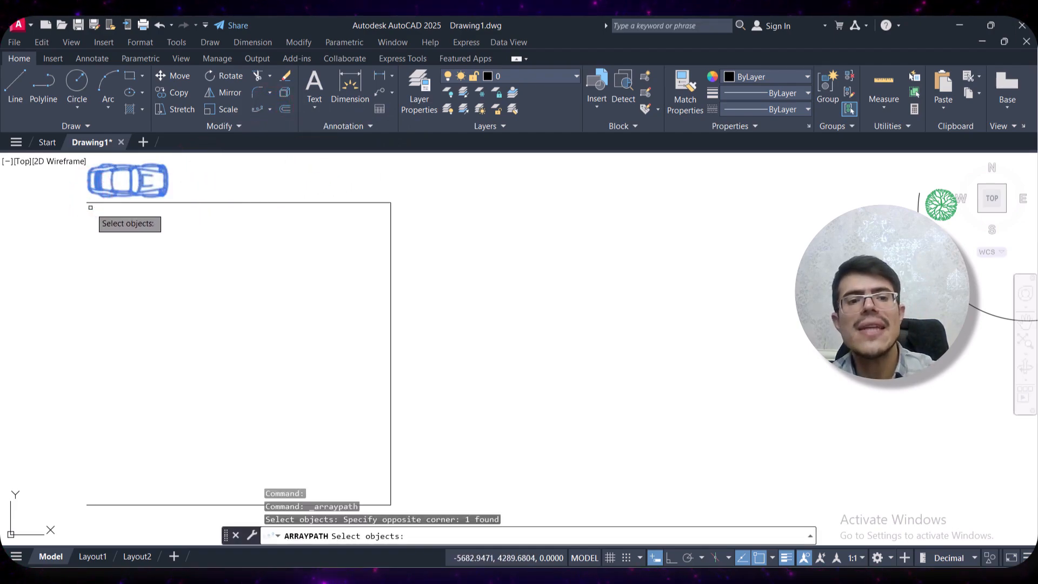
pyautogui.press('Return')
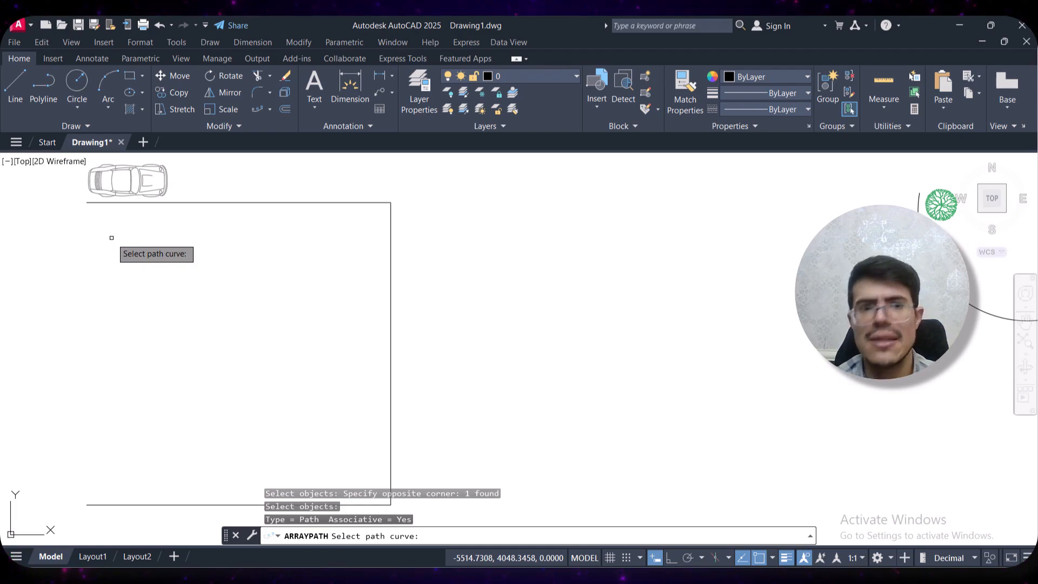
pyautogui.click(223, 200)
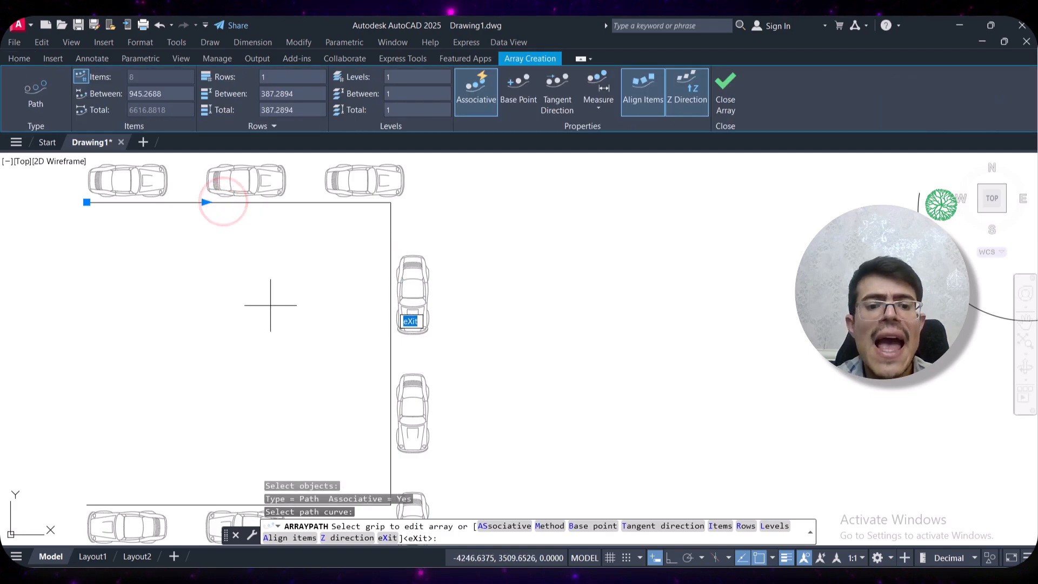
# Define the car array's tangent direction from the midpoint of the path's upper segment to the upper corner
pyautogui.moveTo(274, 301); pyautogui.dragTo(233, 290, button='middle')
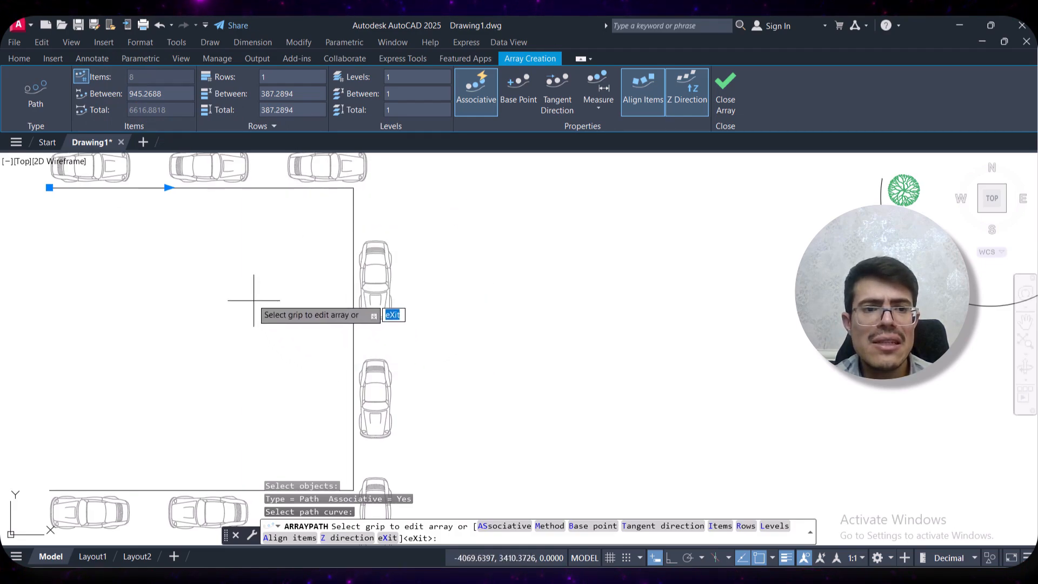
pyautogui.scroll(-1, 223, 244)
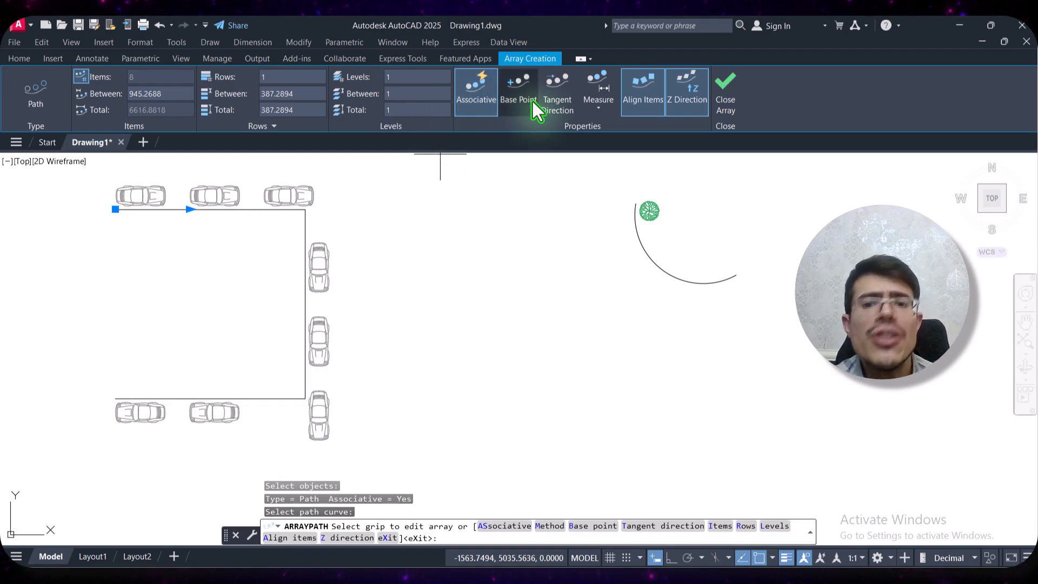
pyautogui.click(559, 112)
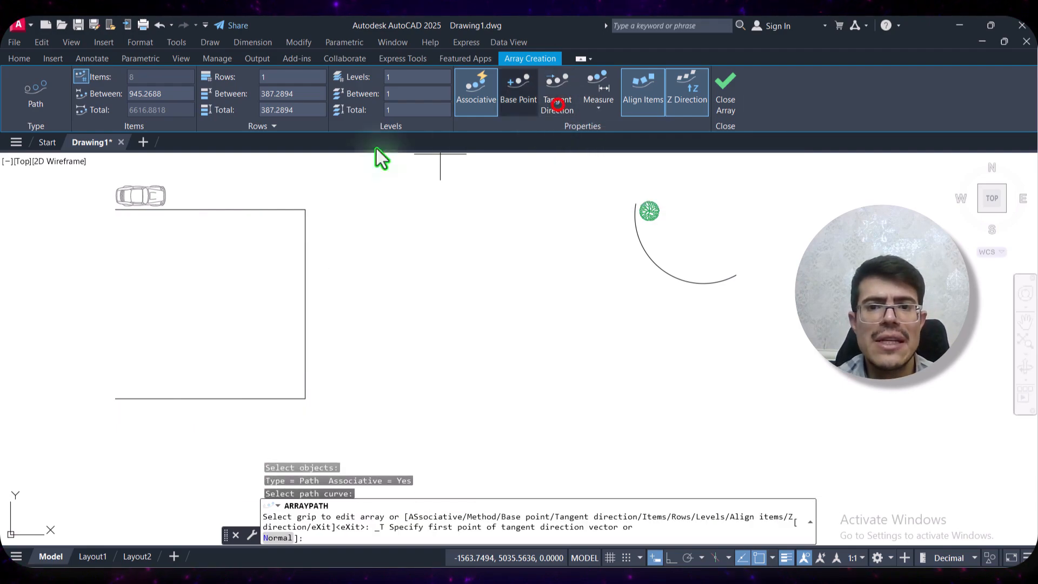
pyautogui.click(210, 209)
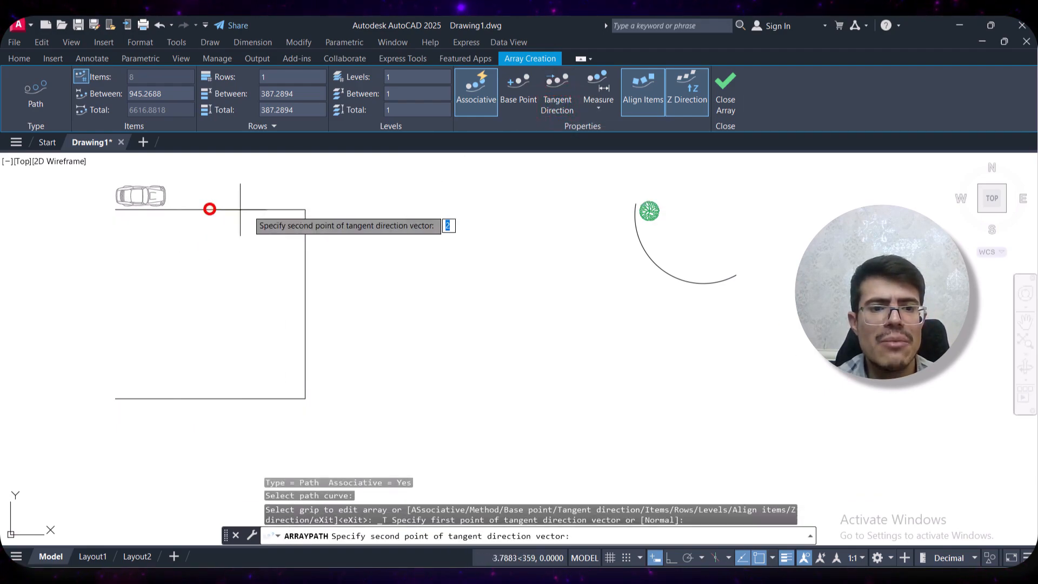
pyautogui.click(305, 209)
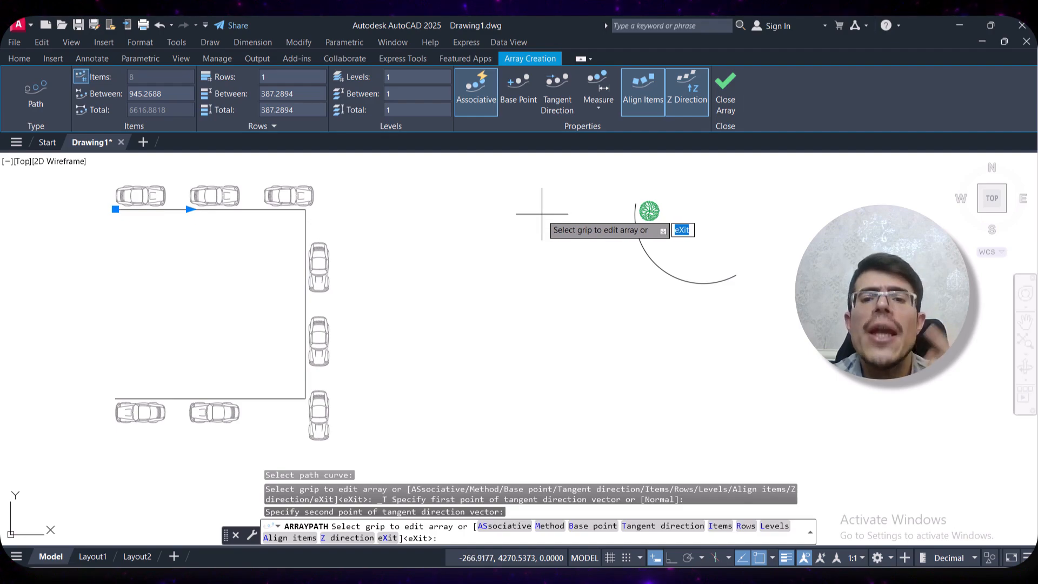
# Switch the car path array to the Divide method and set the number of items to 6
pyautogui.click(599, 105)
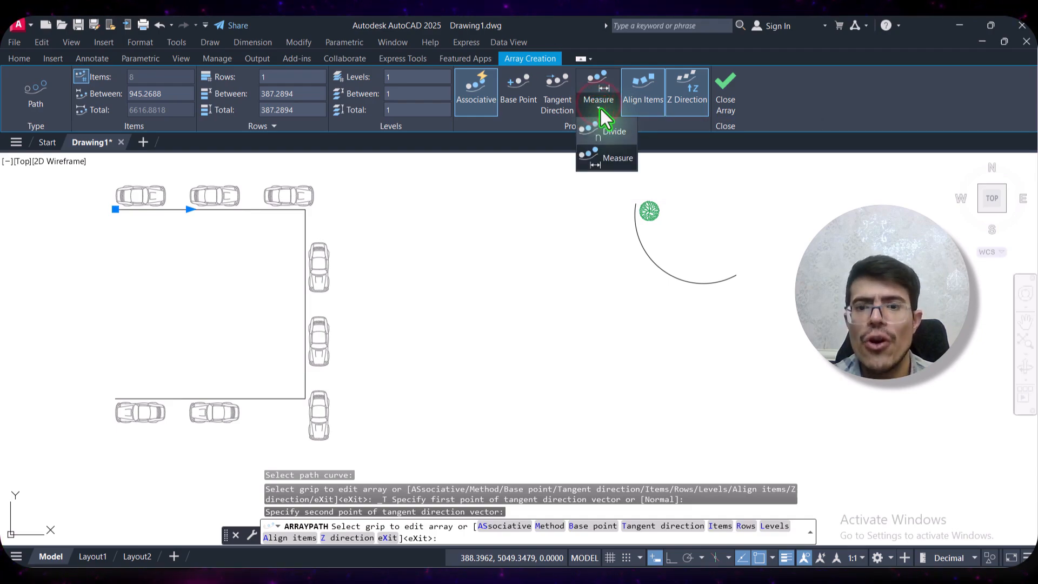
pyautogui.click(602, 140)
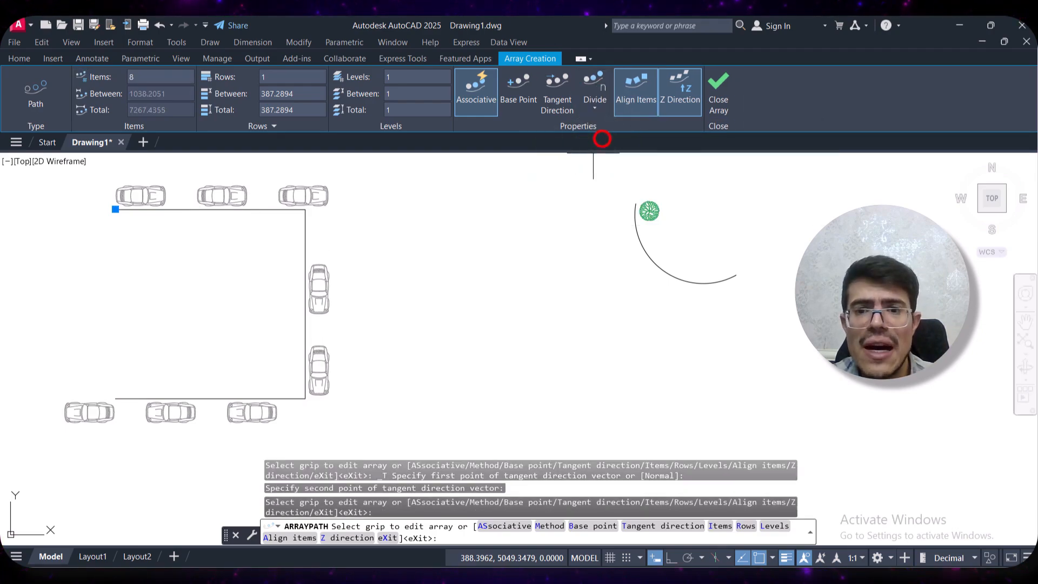
pyautogui.click(163, 78)
pyautogui.write('6')
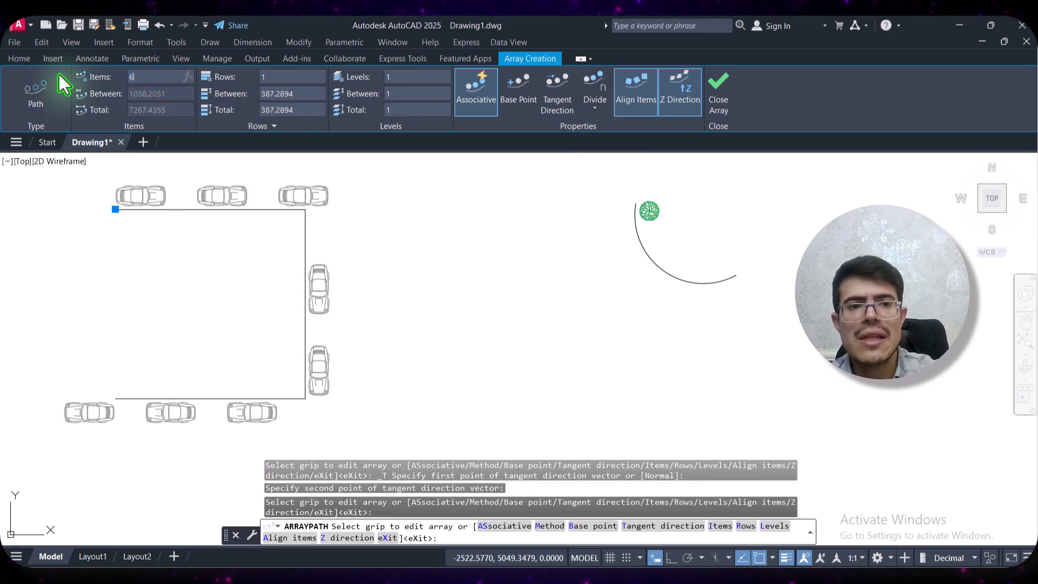
pyautogui.press('Return')
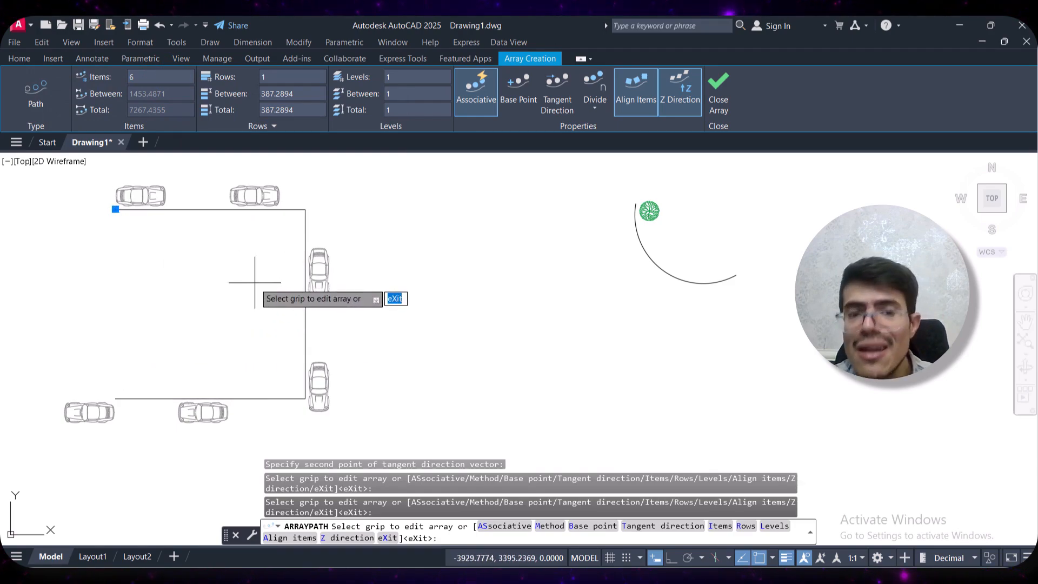
# Set the number of cars distributed along the path to 10
pyautogui.click(143, 77)
pyautogui.write('1')
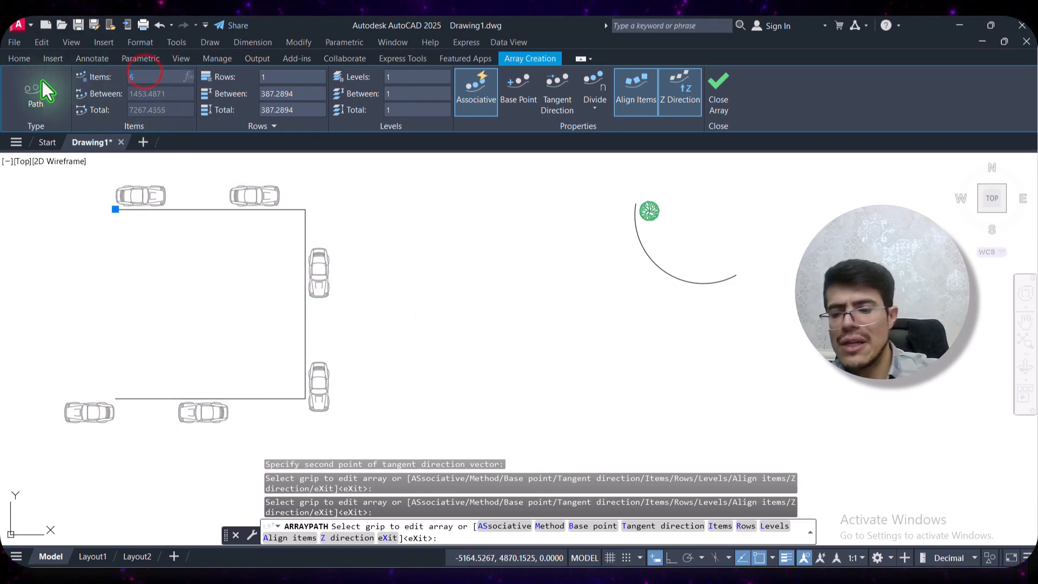
pyautogui.write('0')
pyautogui.press('Return')
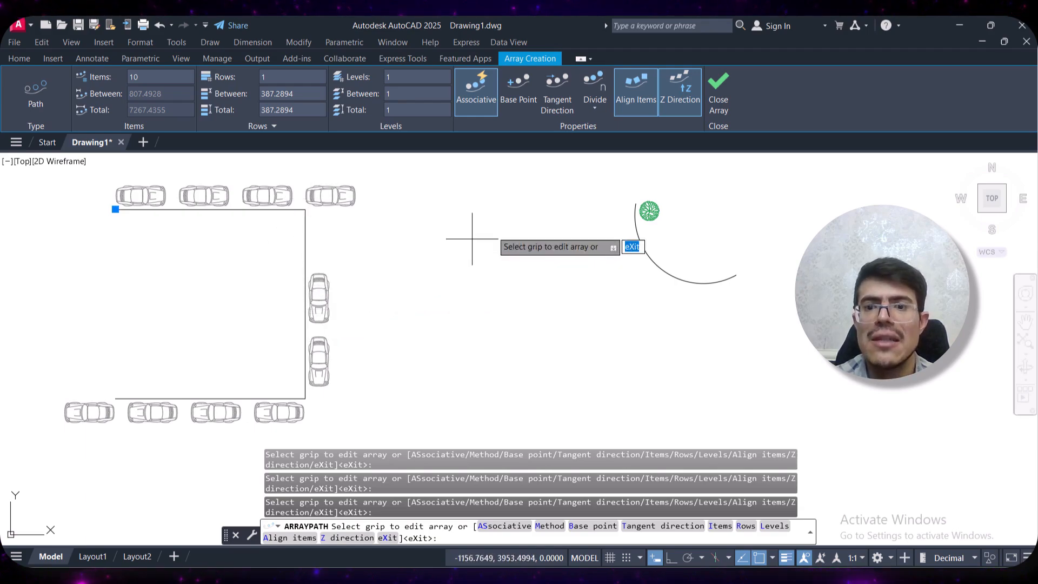
# Turn Align Items off and back on for the car array, and finish the array
pyautogui.click(643, 98)
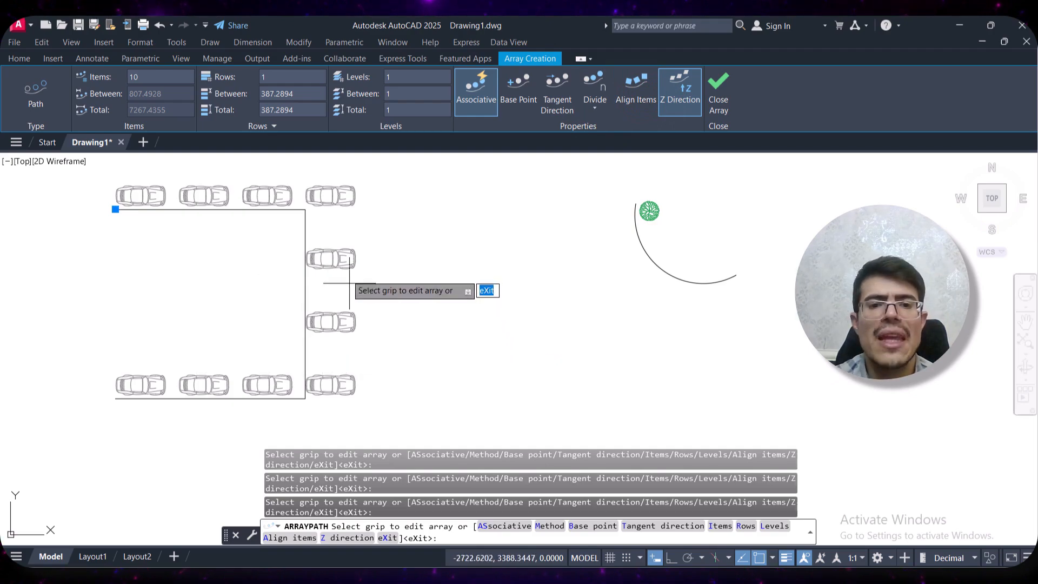
pyautogui.click(641, 94)
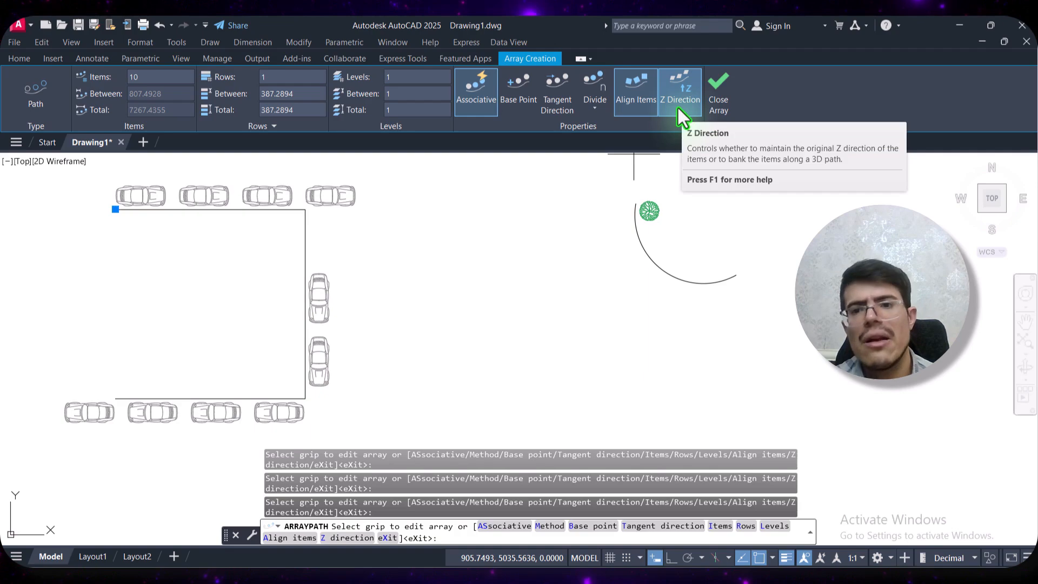
pyautogui.click(719, 98)
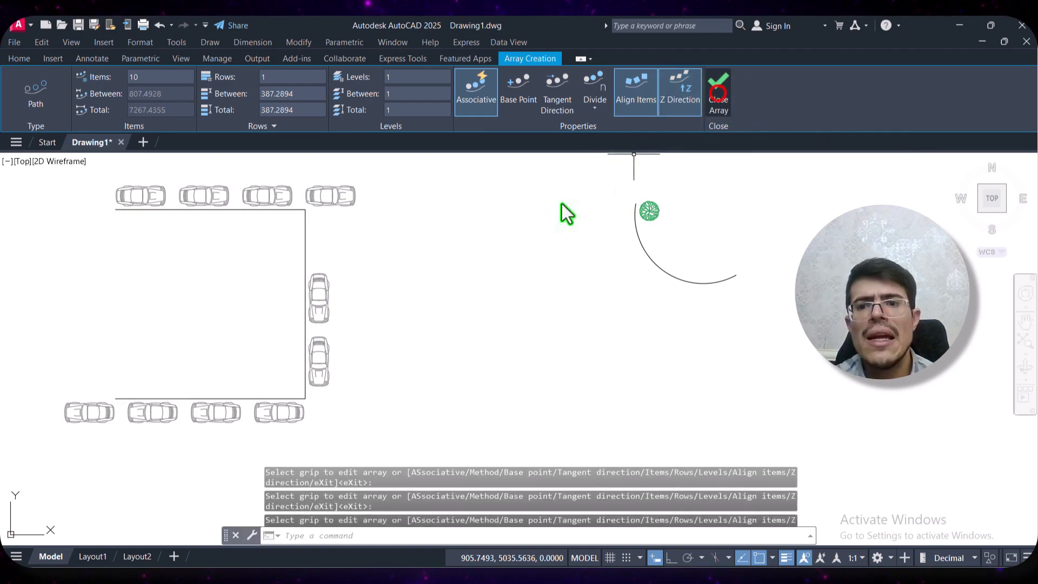
# Create a path array of the tree along the arc
pyautogui.moveTo(491, 260); pyautogui.dragTo(179, 290, button='middle')
pyautogui.scroll(2, 327, 297)
pyautogui.moveTo(432, 285); pyautogui.dragTo(229, 315, button='middle')
pyautogui.scroll(2, 202, 266)
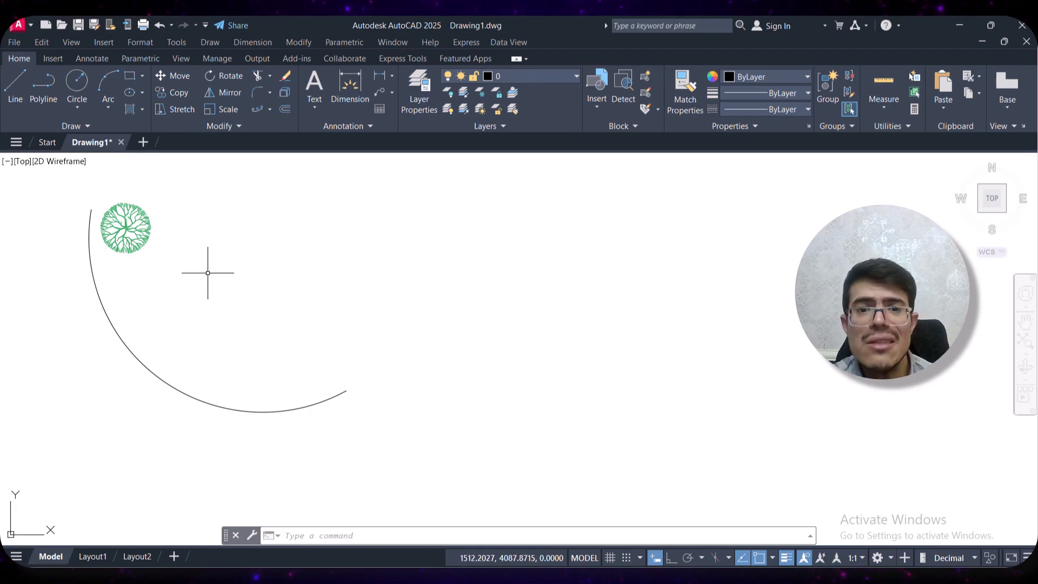
pyautogui.click(257, 109)
pyautogui.click(189, 194)
pyautogui.click(104, 252)
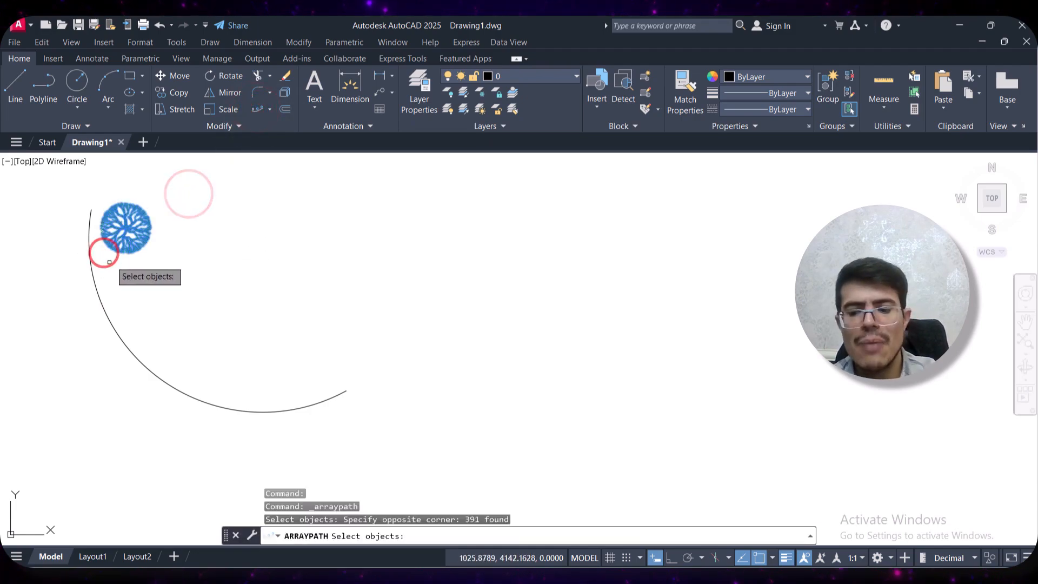
pyautogui.click(167, 192)
pyautogui.click(97, 262)
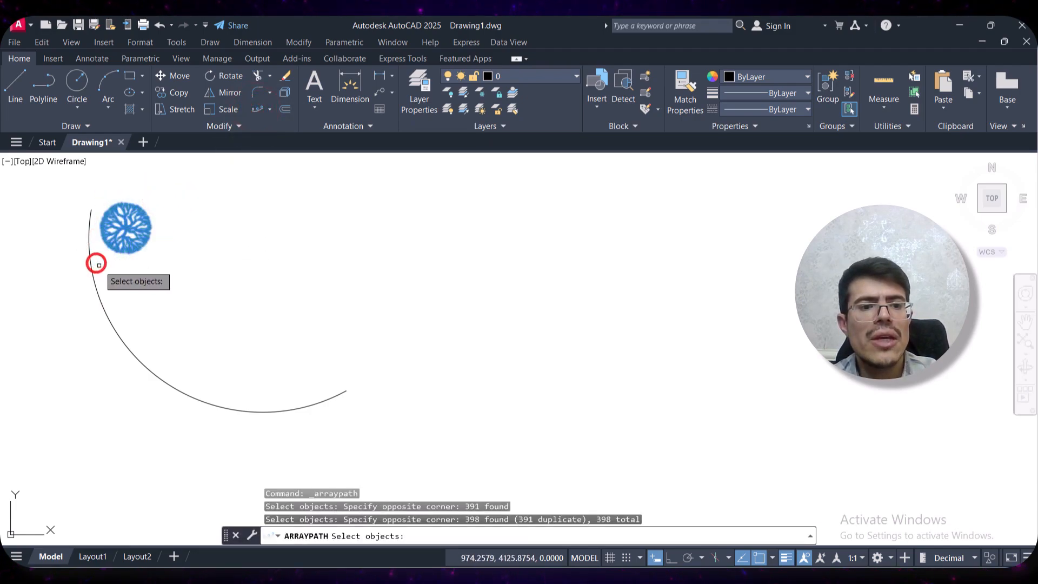
pyautogui.press('Return')
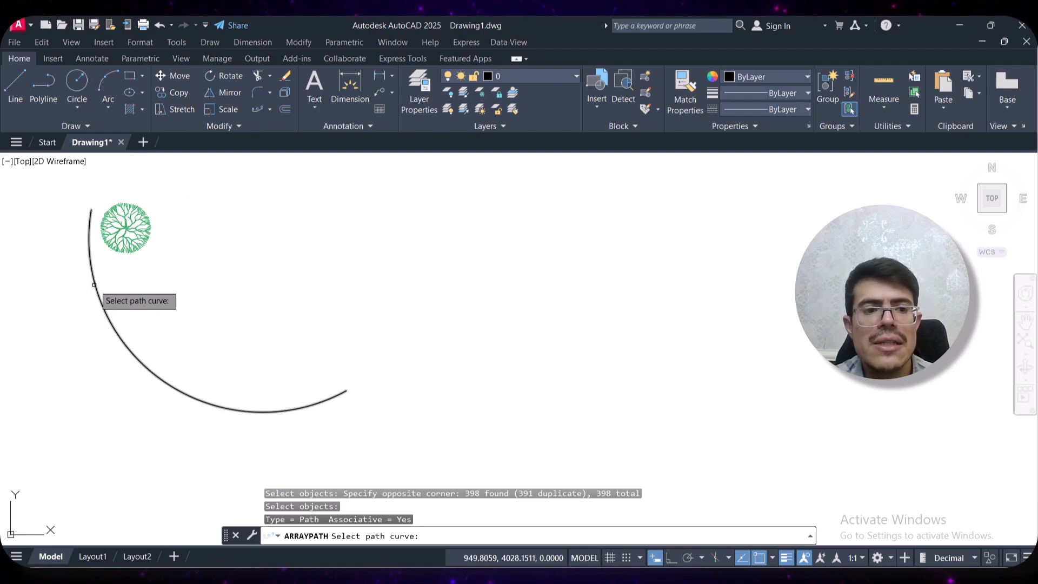
pyautogui.click(97, 283)
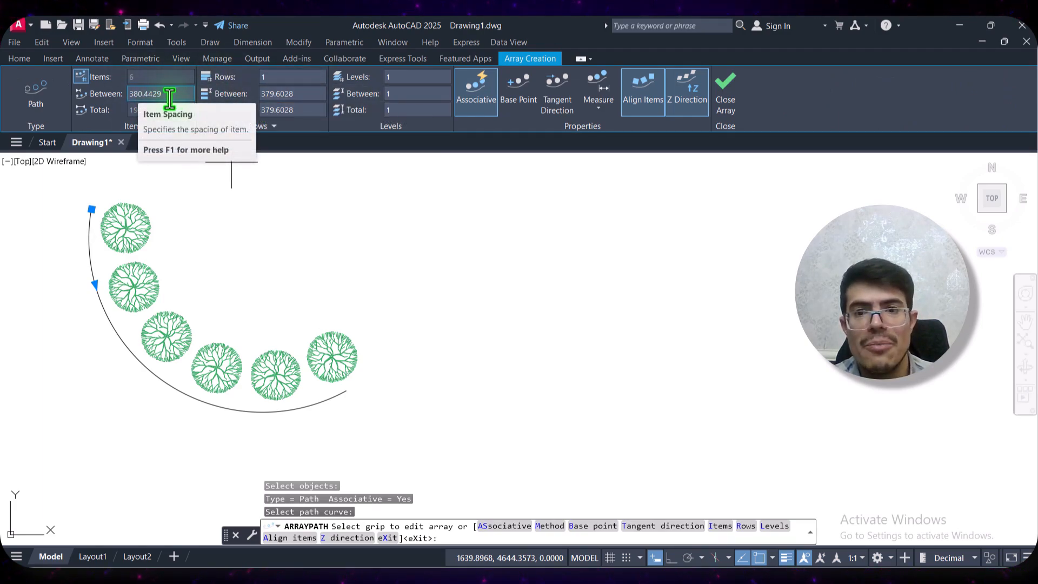
# Switch the tree path array to the Divide method and set the number of items to 5
pyautogui.click(599, 109)
pyautogui.click(592, 131)
pyautogui.click(152, 76)
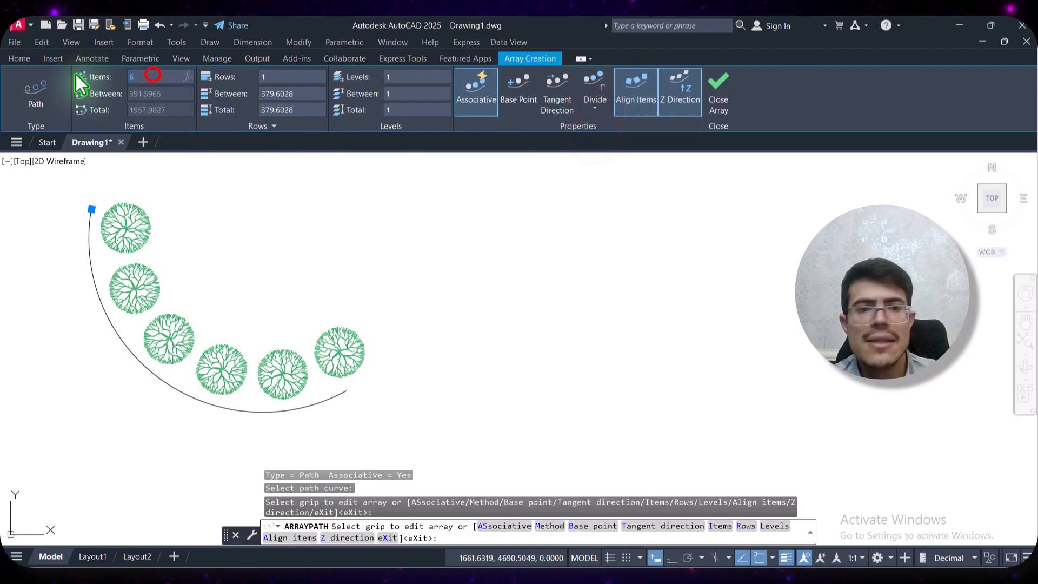
pyautogui.write('5')
pyautogui.press('Return')
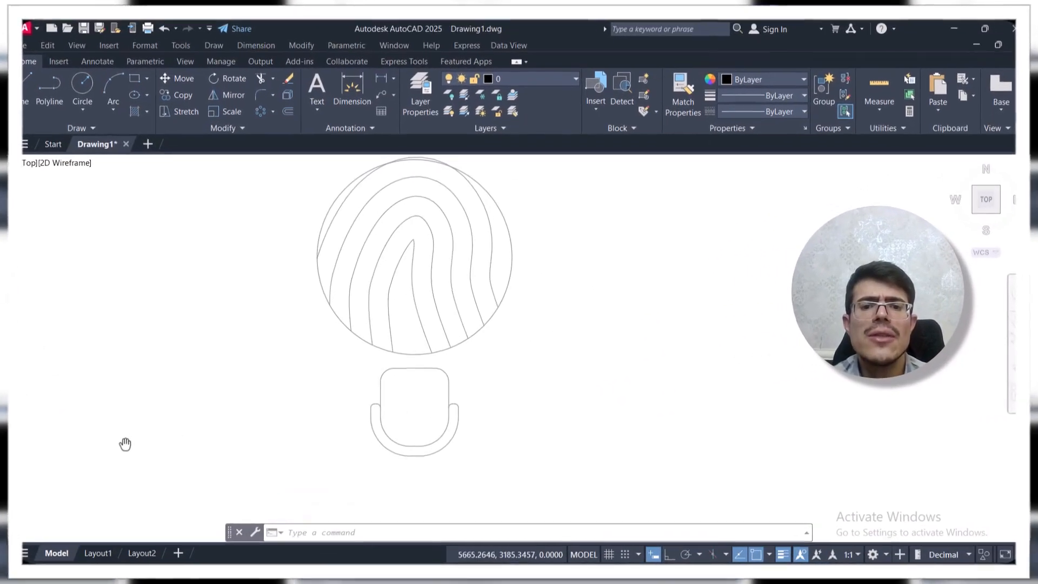
# Create a polar array of the chair around the center of the round table
pyautogui.moveTo(295, 412)
pyautogui.mouseDown(button='middle')
pyautogui.moveTo(243, 417)
pyautogui.moveTo(285, 399)
pyautogui.moveTo(268, 396)
pyautogui.mouseUp(button='middle')
pyautogui.scroll(-2, 256, 414)
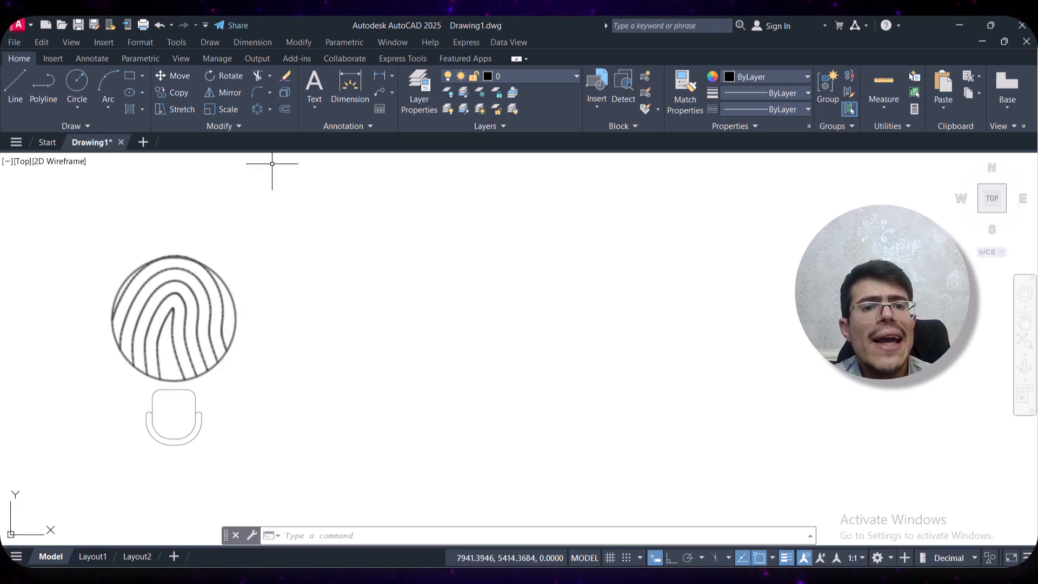
pyautogui.click(270, 108)
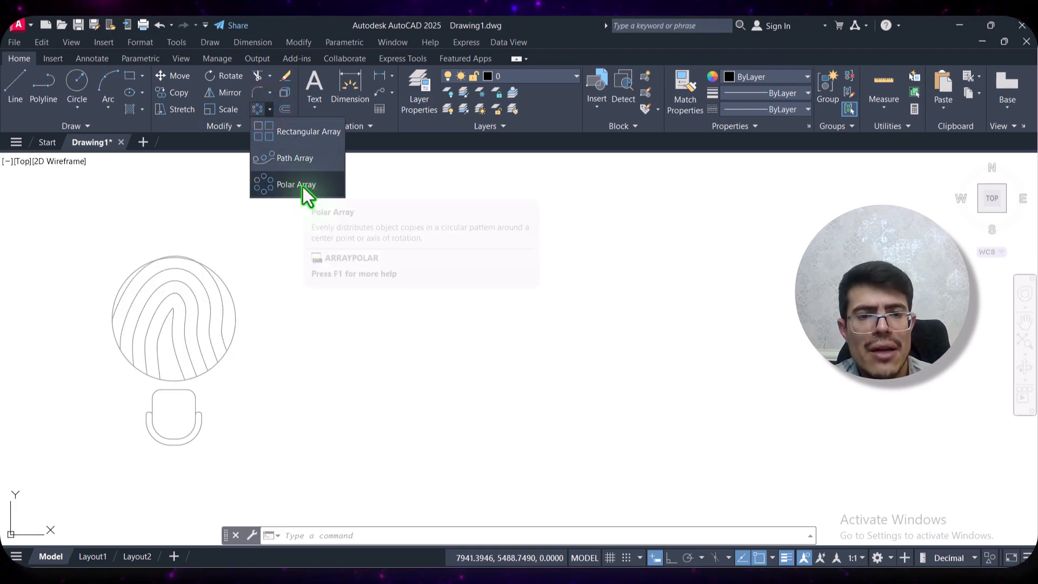
pyautogui.click(303, 185)
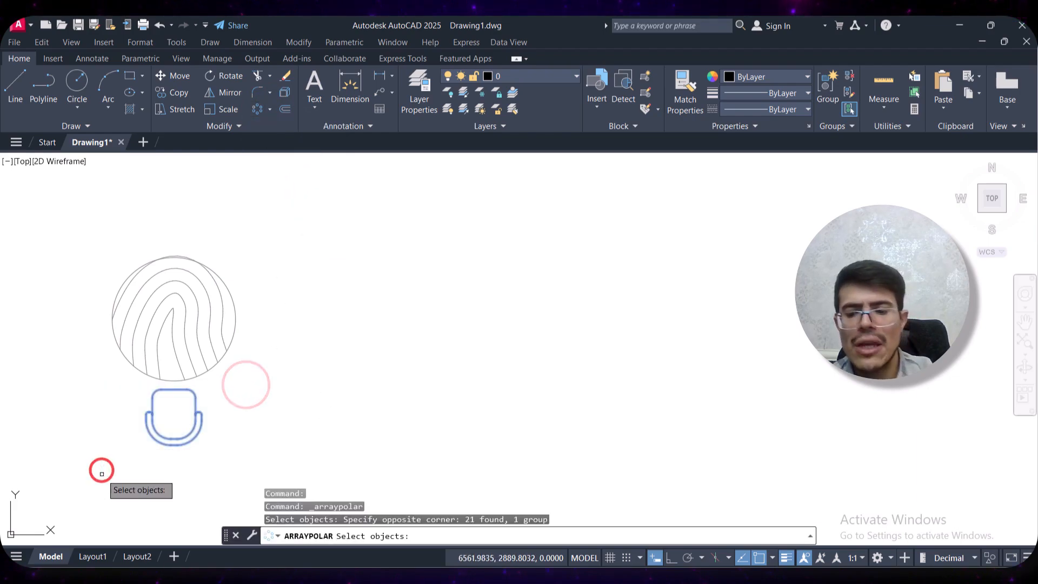
pyautogui.press('Return')
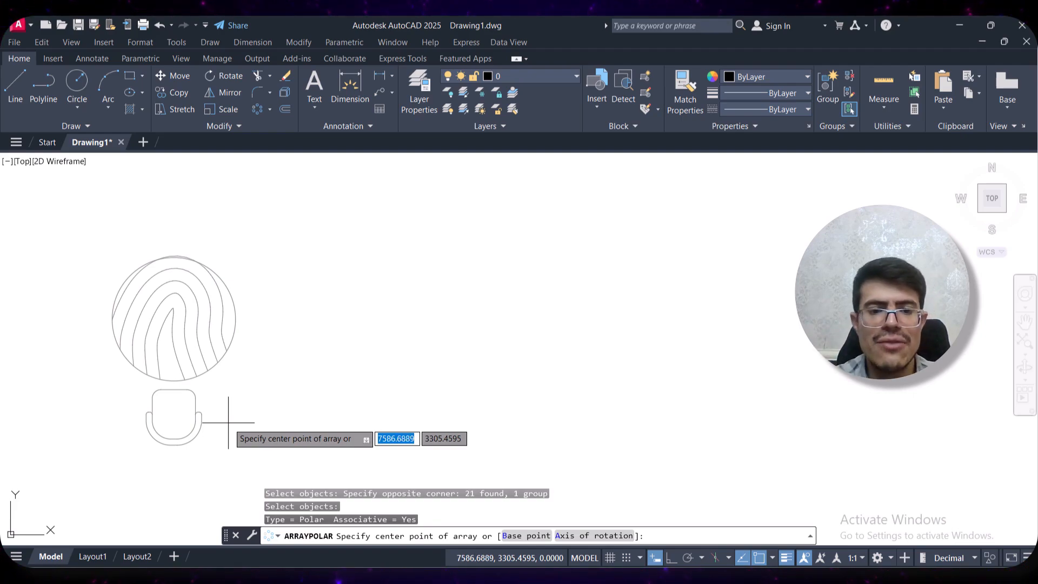
pyautogui.keyDown('shift'); pyautogui.rightClick(229, 422); pyautogui.keyUp('shift')
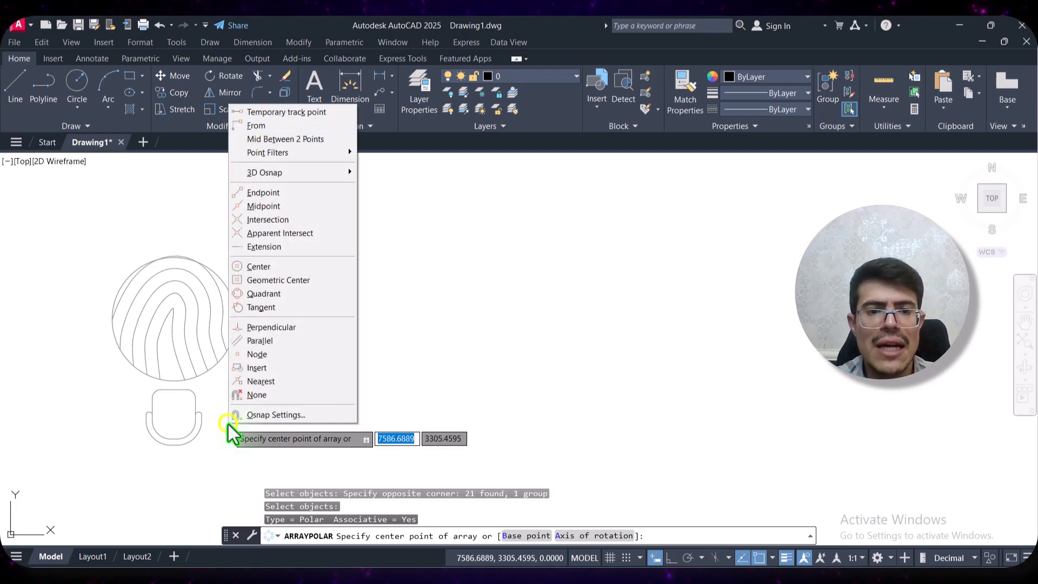
pyautogui.click(265, 267)
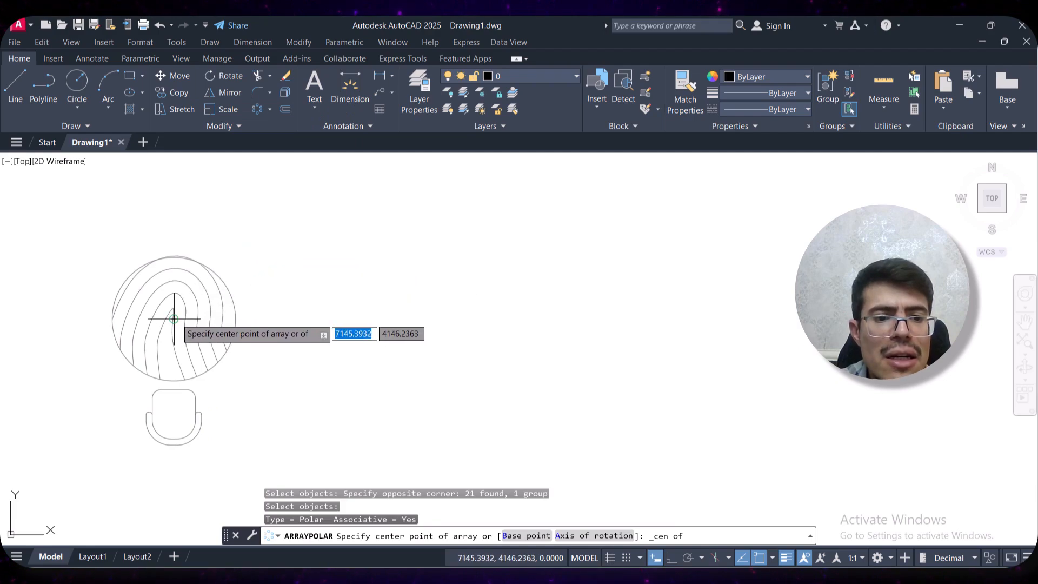
pyautogui.click(173, 319)
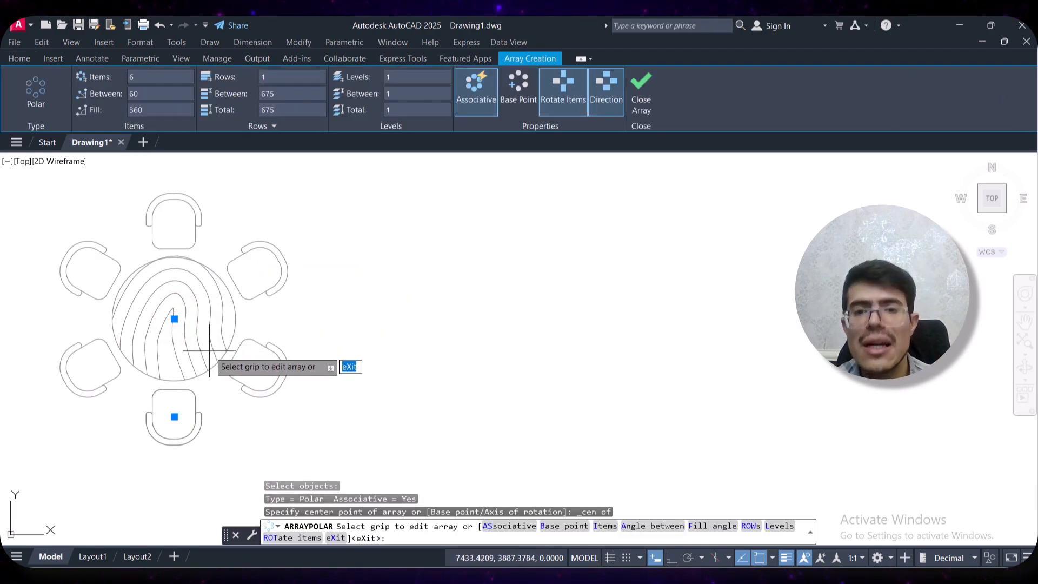
# Set the number of chairs in the polar array to 8
pyautogui.click(154, 76)
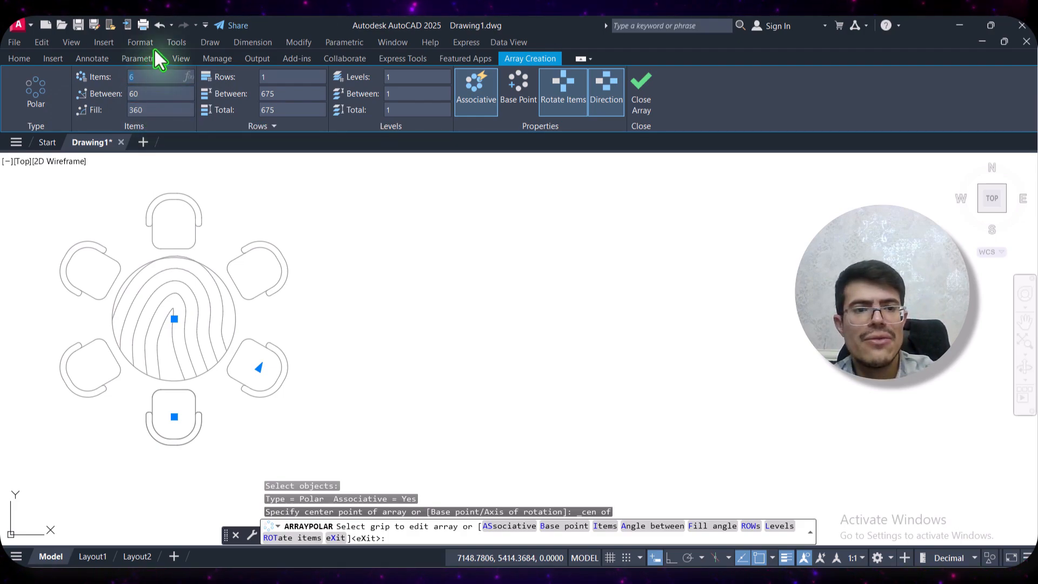
pyautogui.write('8')
pyautogui.press('Return')
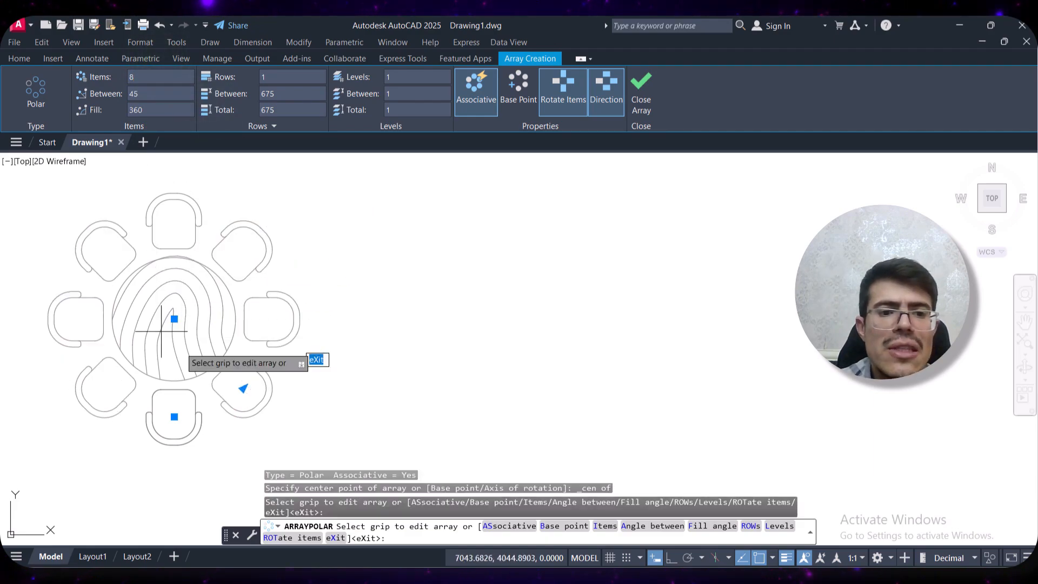
# Set the polar array to 5 chairs with a fill angle of 270 degrees
pyautogui.click(145, 77)
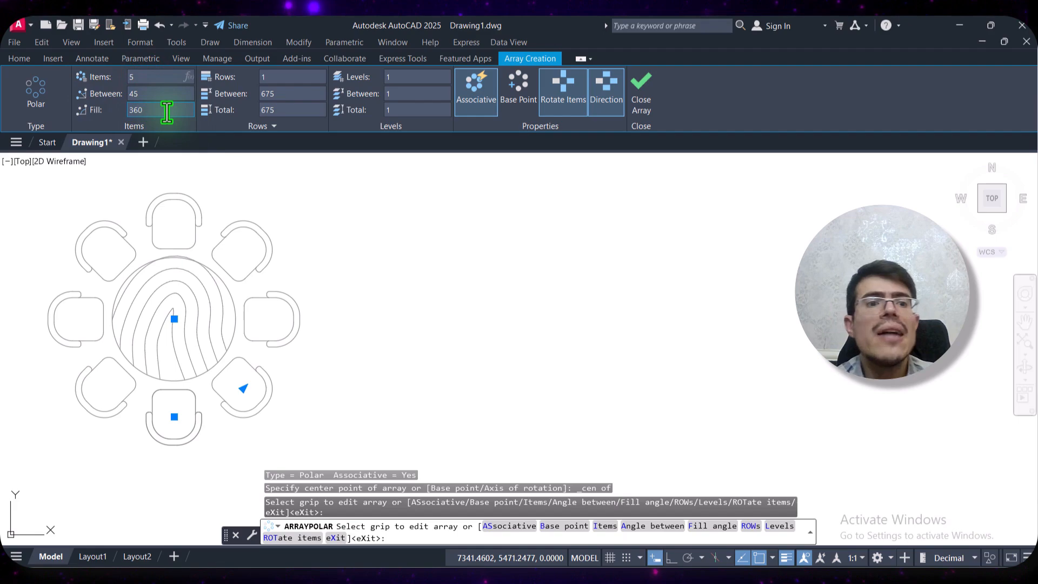
pyautogui.click(168, 111)
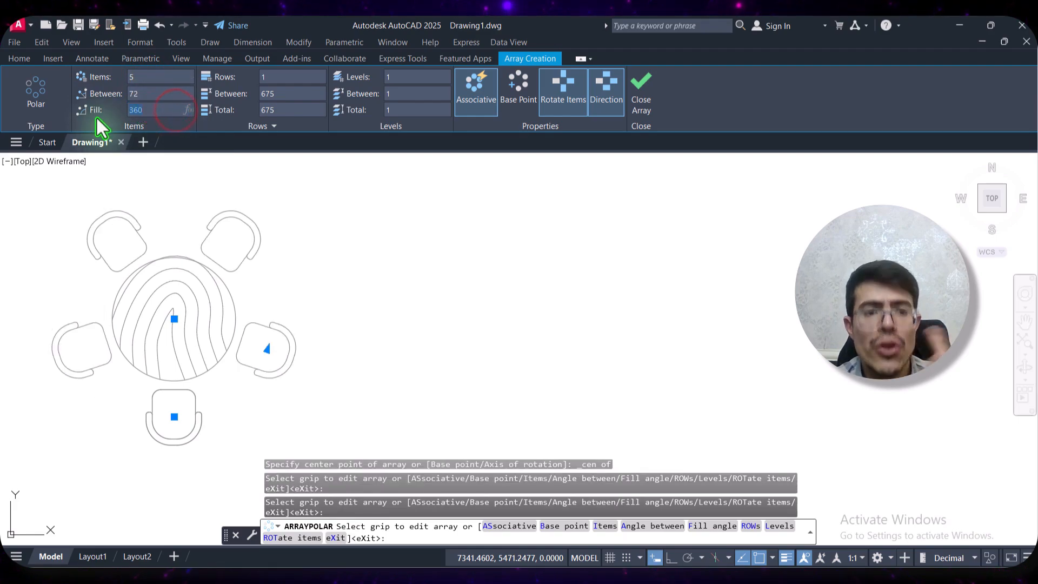
pyautogui.write('270')
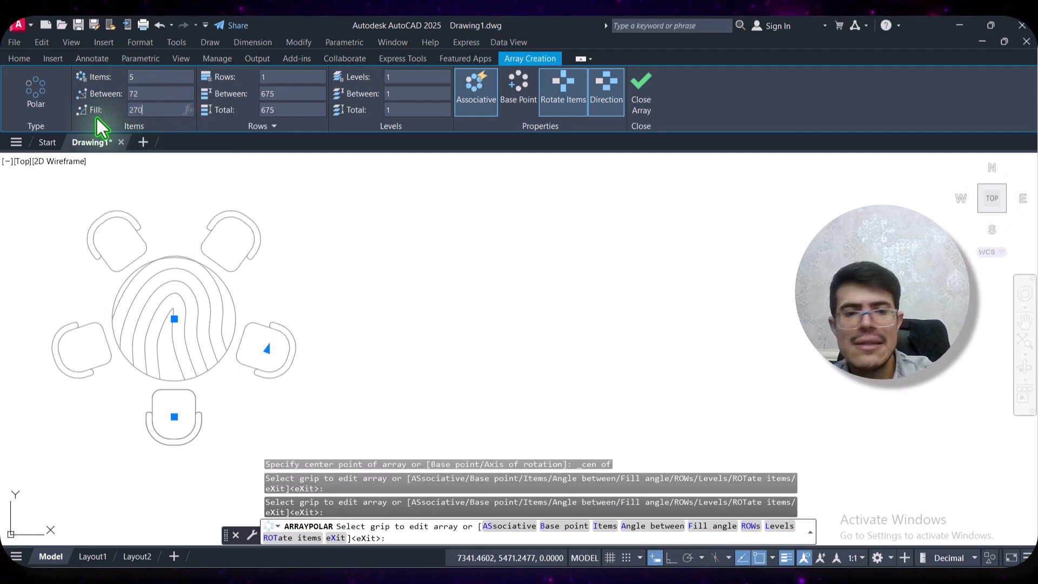
pyautogui.press('Return')
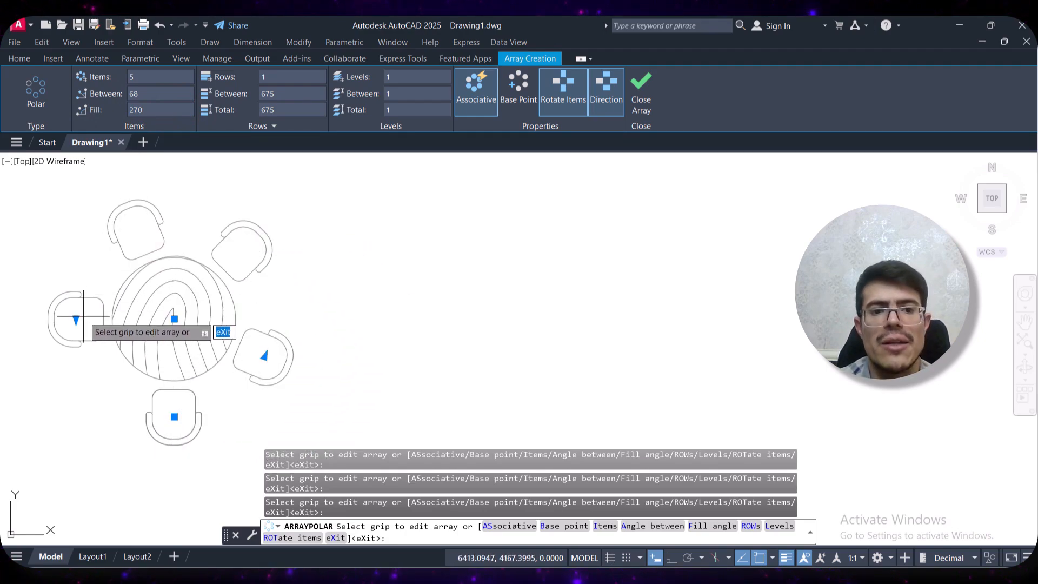
# Set the fill angle of the chair array to 180 degrees
pyautogui.click(166, 108)
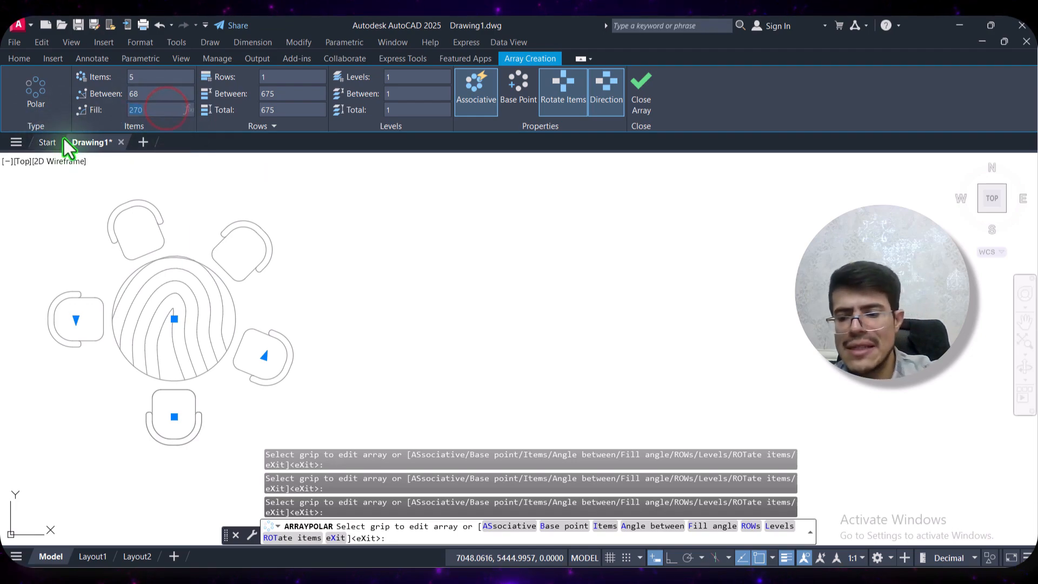
pyautogui.write('180')
pyautogui.press('Return')
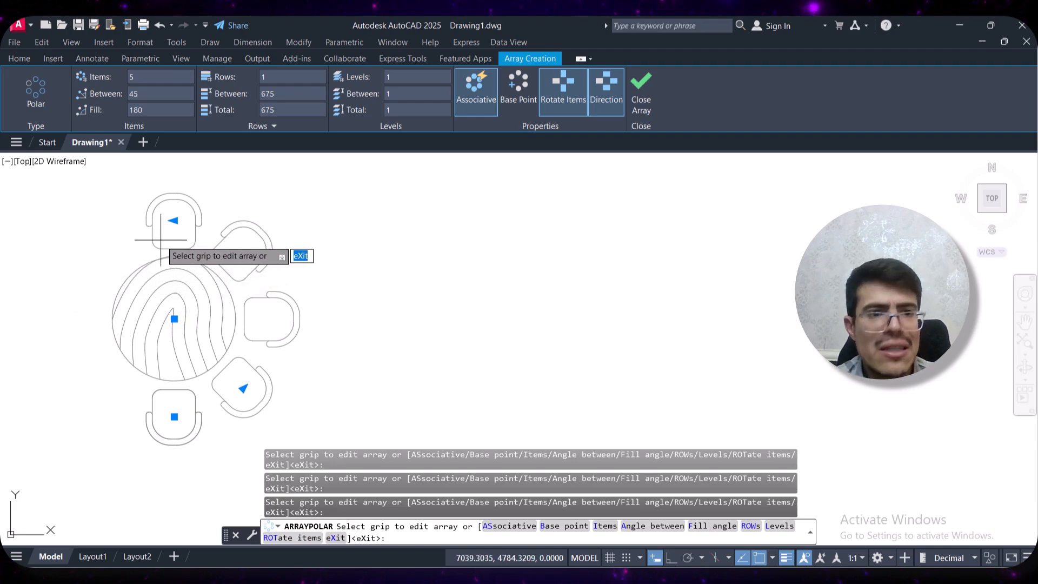
# Set the angle between the chairs in the polar array to 50 degrees
pyautogui.click(155, 93)
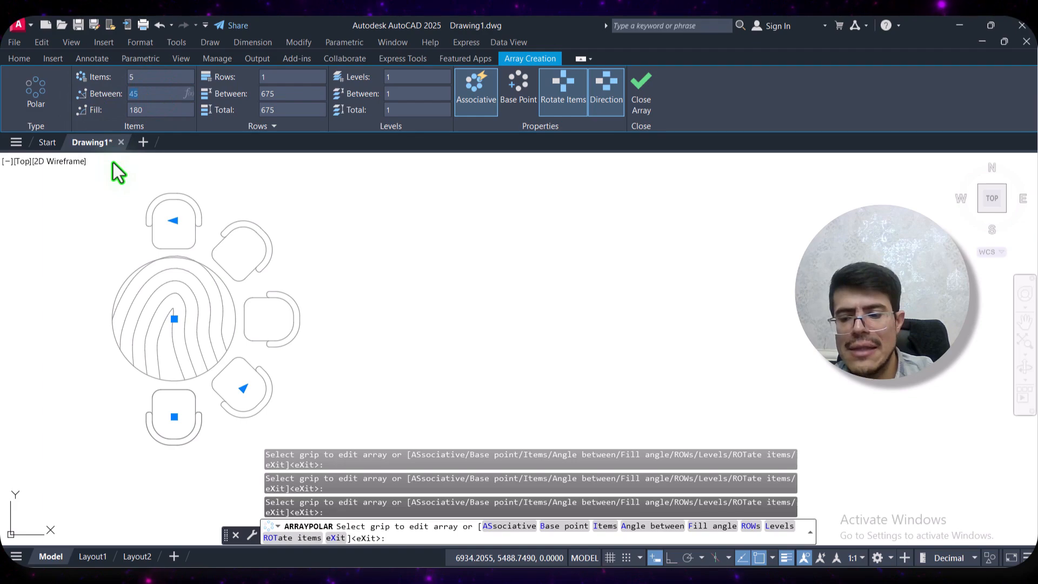
pyautogui.write('50')
pyautogui.press('Return')
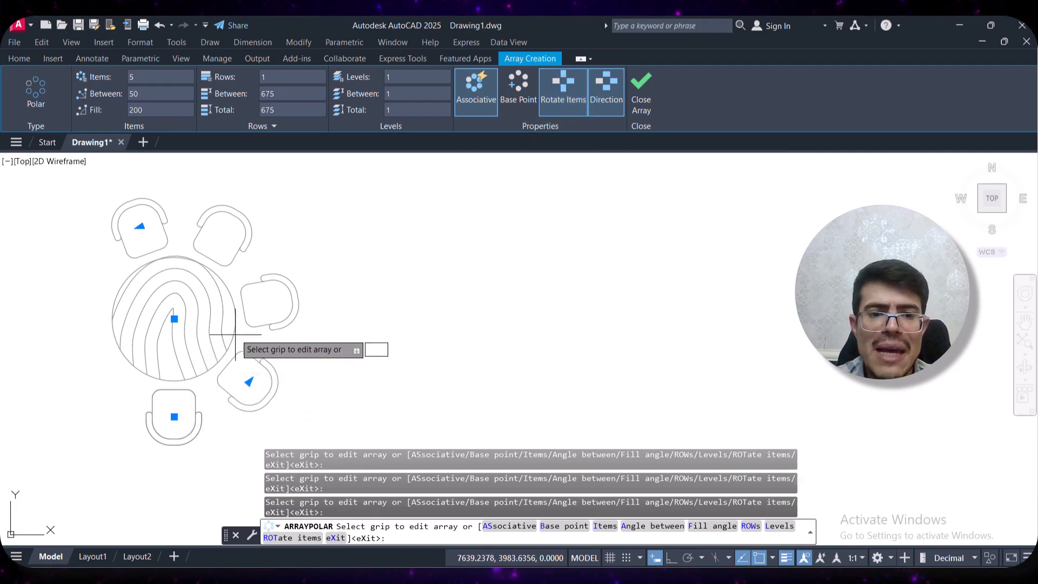
# Turn Rotate Items off and back on for the chair array
pyautogui.click(559, 96)
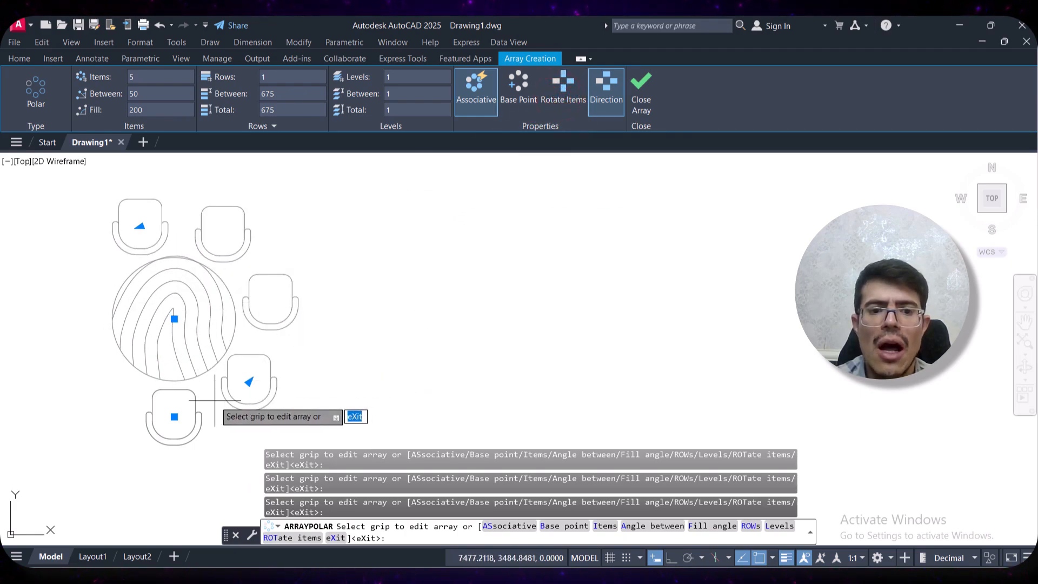
pyautogui.click(562, 80)
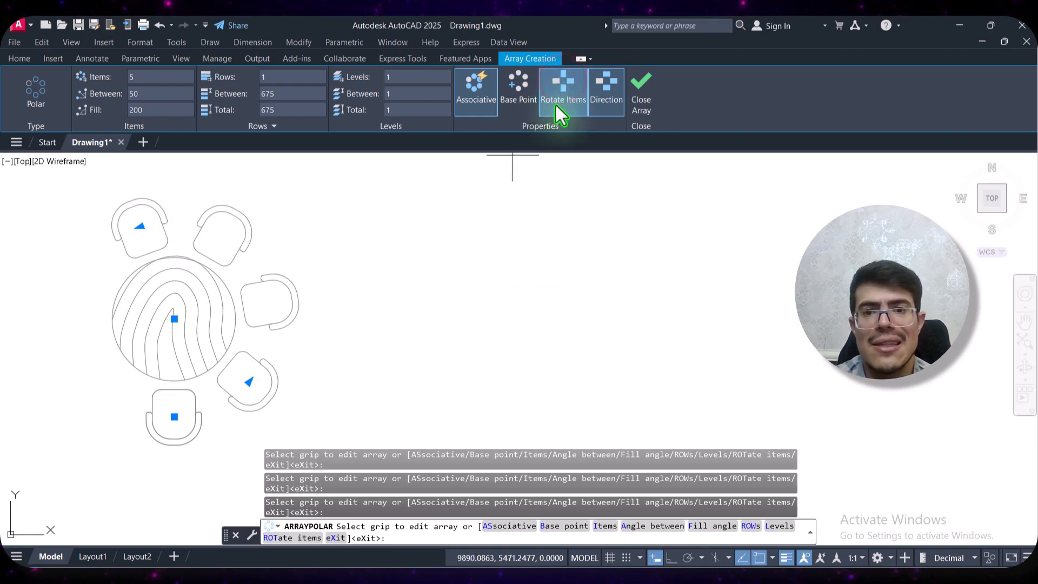
# Reverse the chair array's direction and switch it back to counterclockwise, and finish the array
pyautogui.click(611, 109)
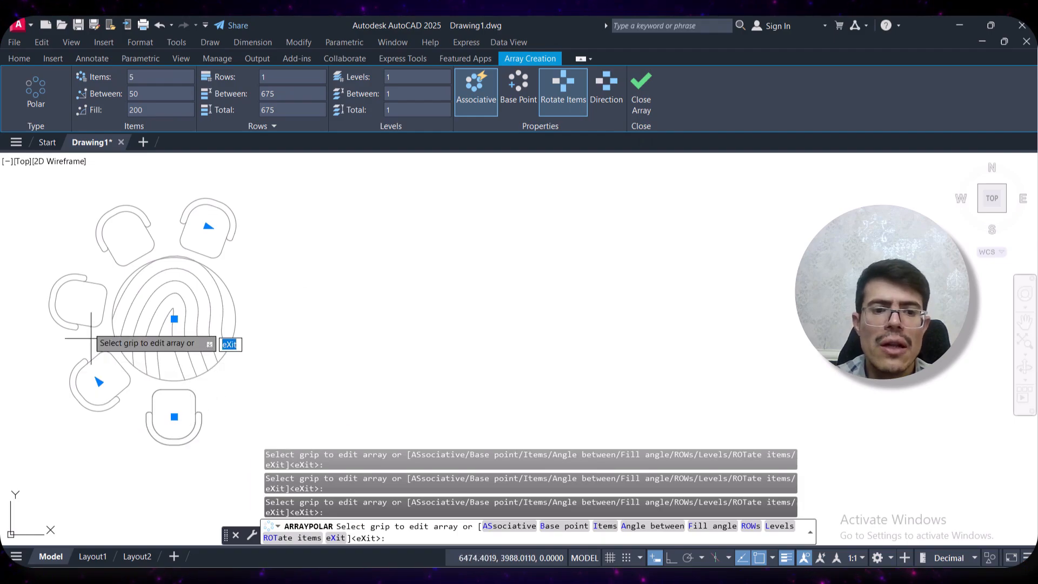
pyautogui.click(605, 91)
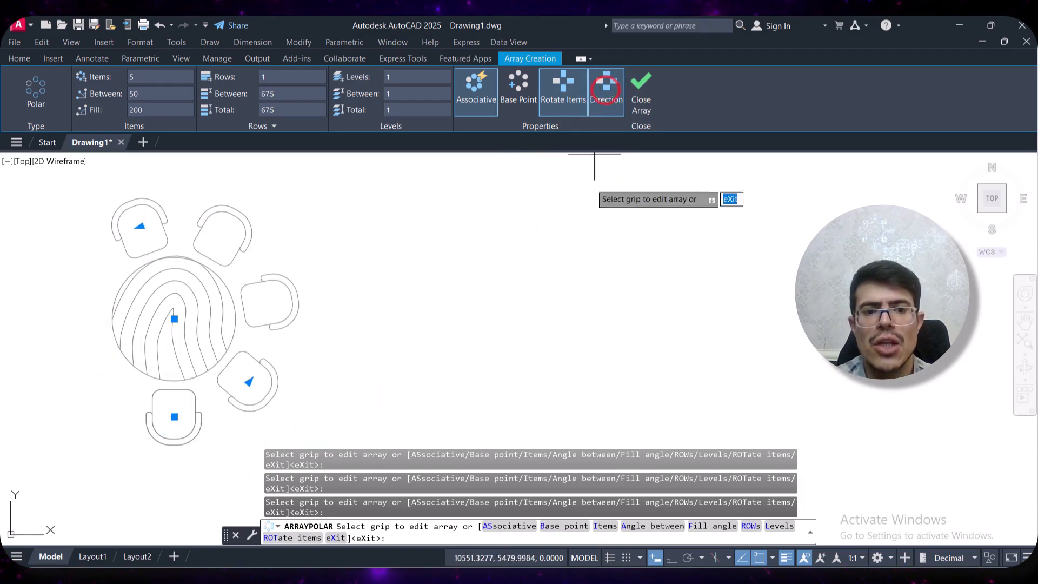
pyautogui.click(644, 108)
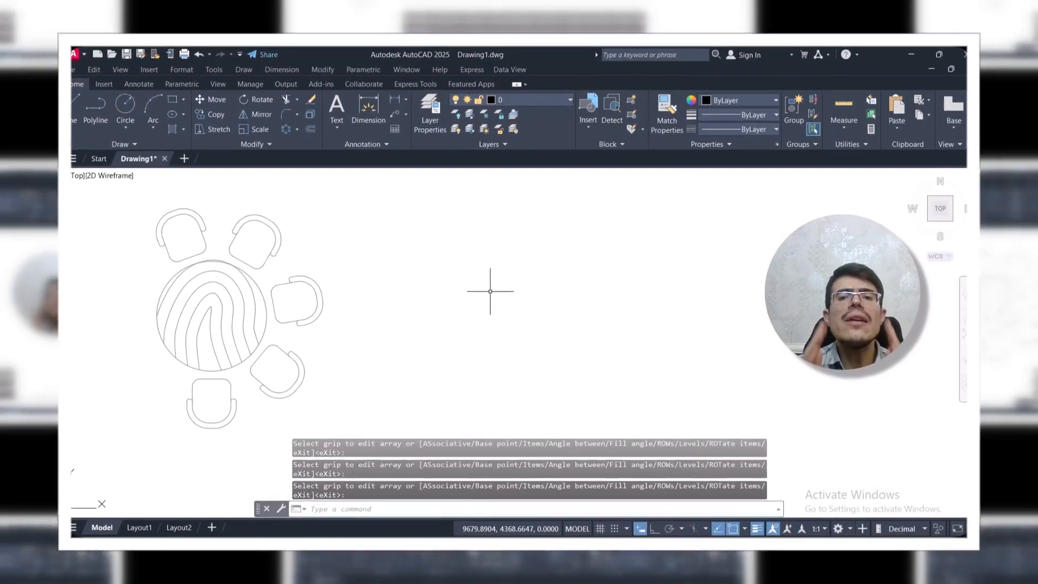